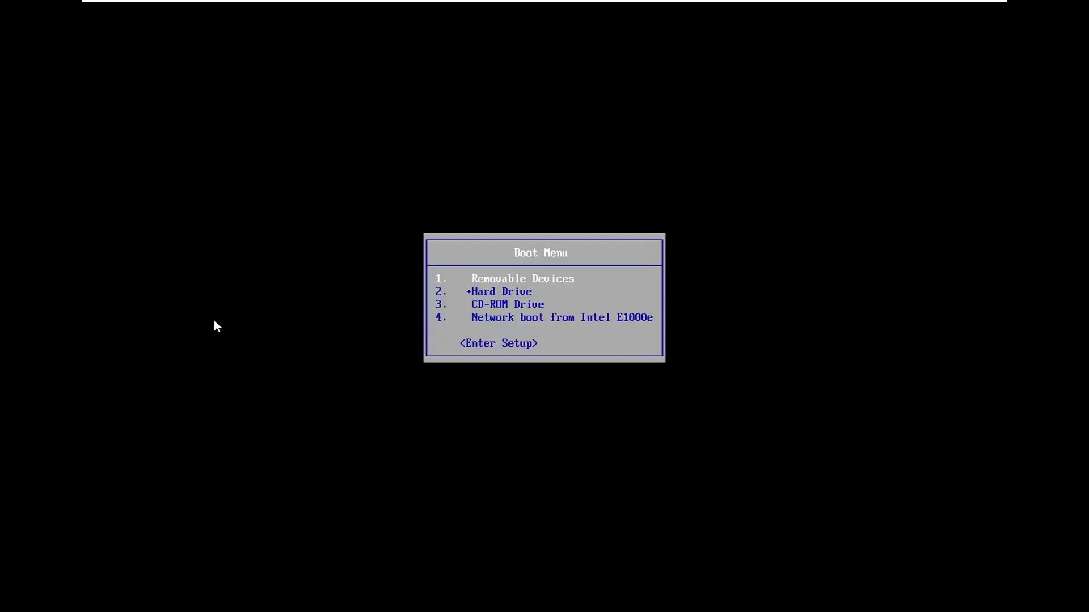
- Boot the computer from the CD-ROM drive to load the Windows installation disc
{"action": "key", "text": "Down"}
{"action": "key", "text": "Down"}
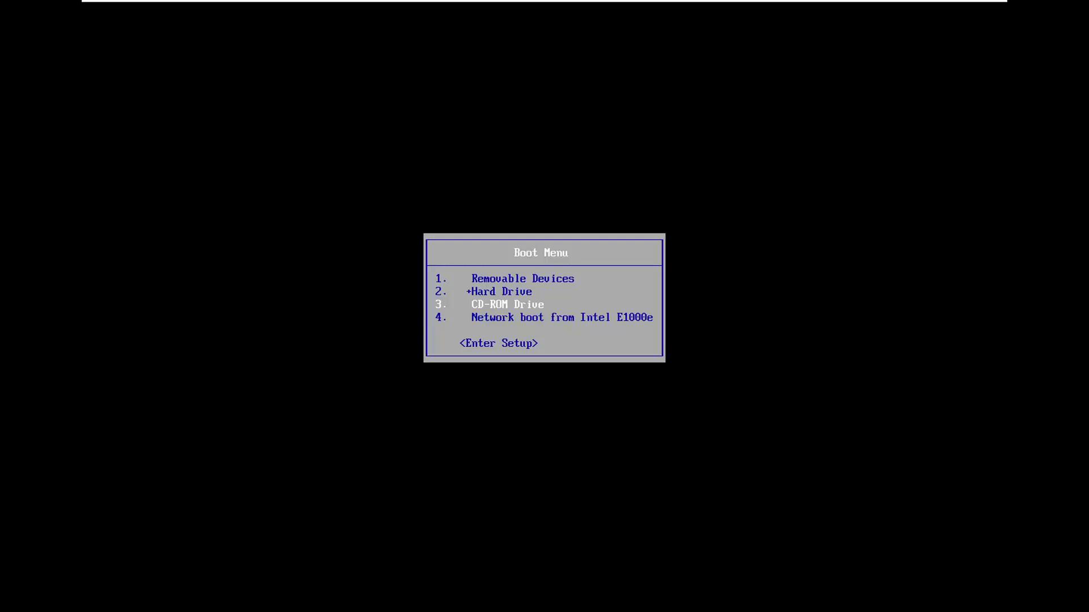
{"action": "key", "text": "Return"}
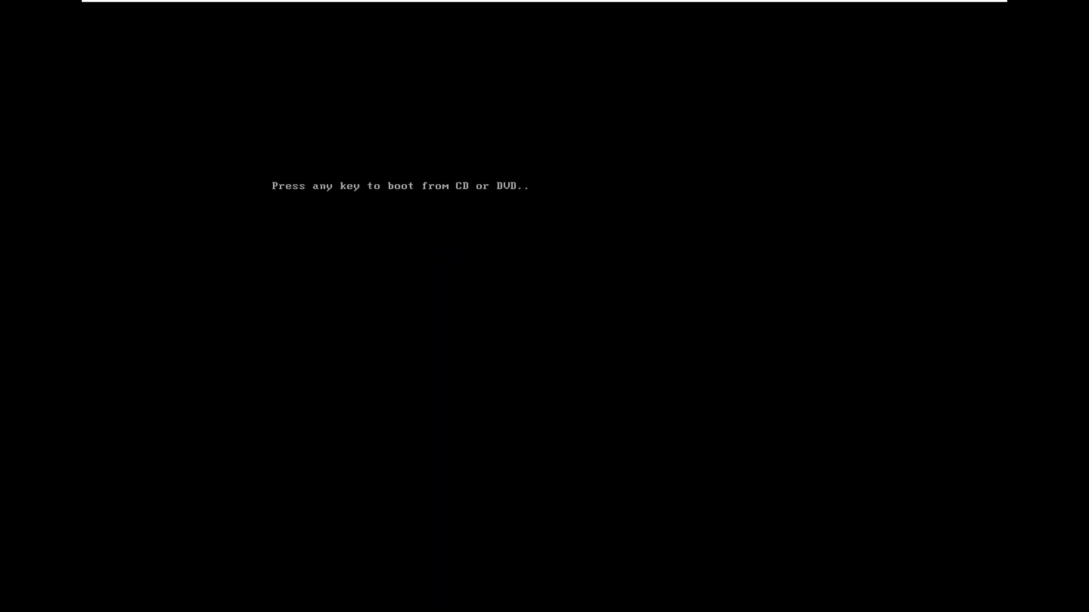
{"action": "key", "text": "Return"}
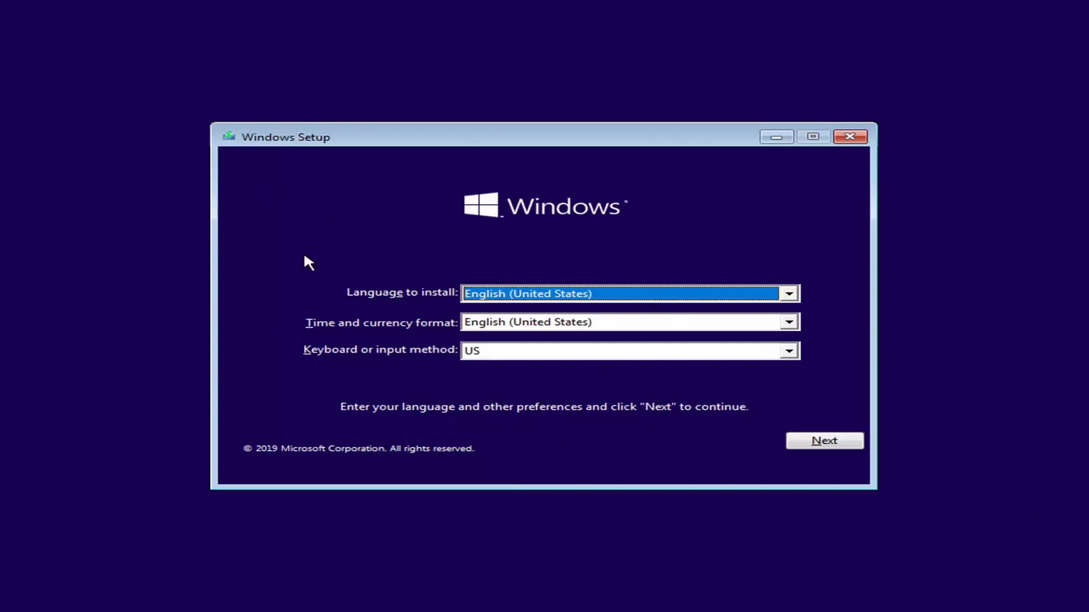
- Accept the default language settings, enter the computer repair options and start System Restore for Windows 10
{"action": "left_click", "coordinate": [816, 448]}
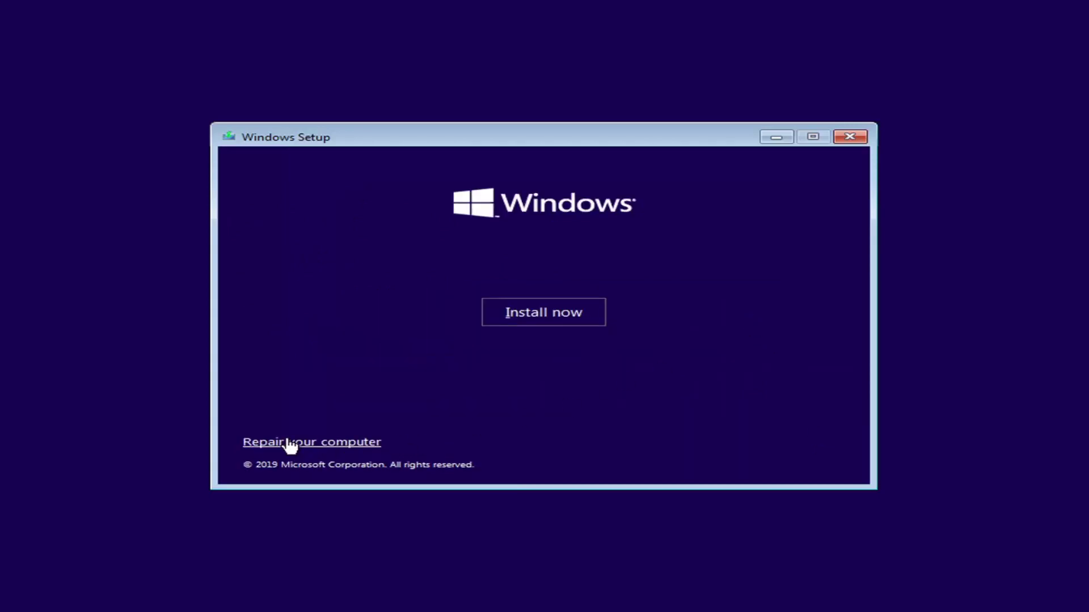
{"action": "left_click", "coordinate": [325, 443]}
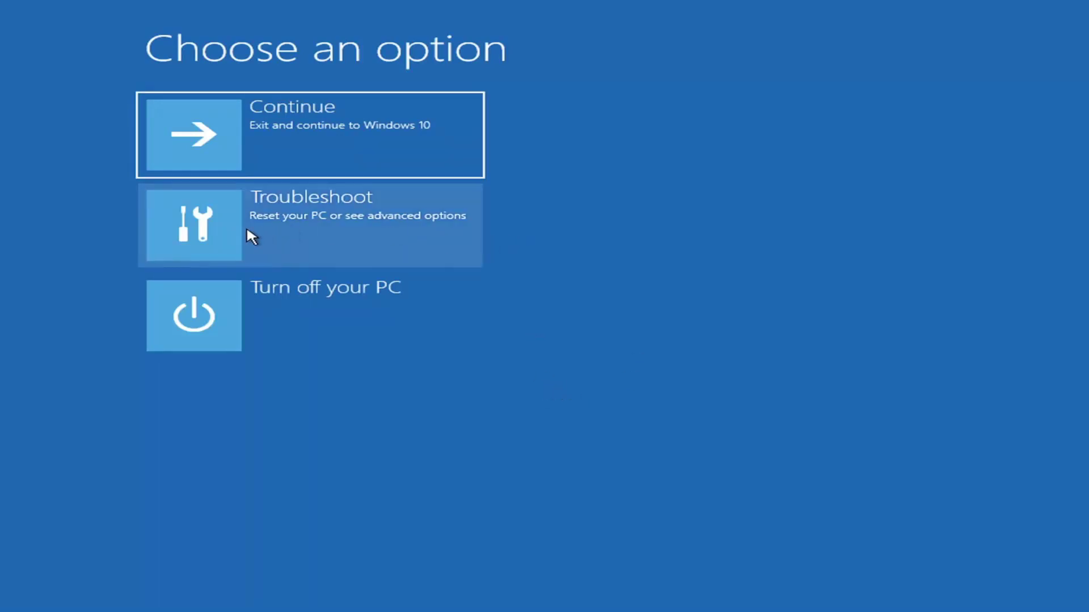
{"action": "left_click", "coordinate": [328, 237]}
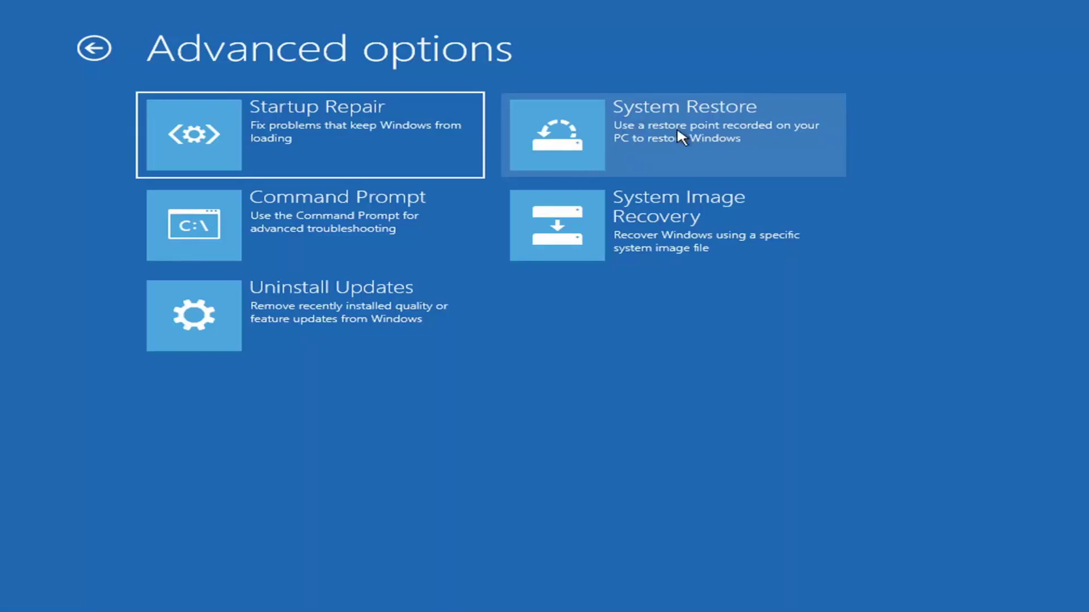
{"action": "left_click", "coordinate": [627, 138]}
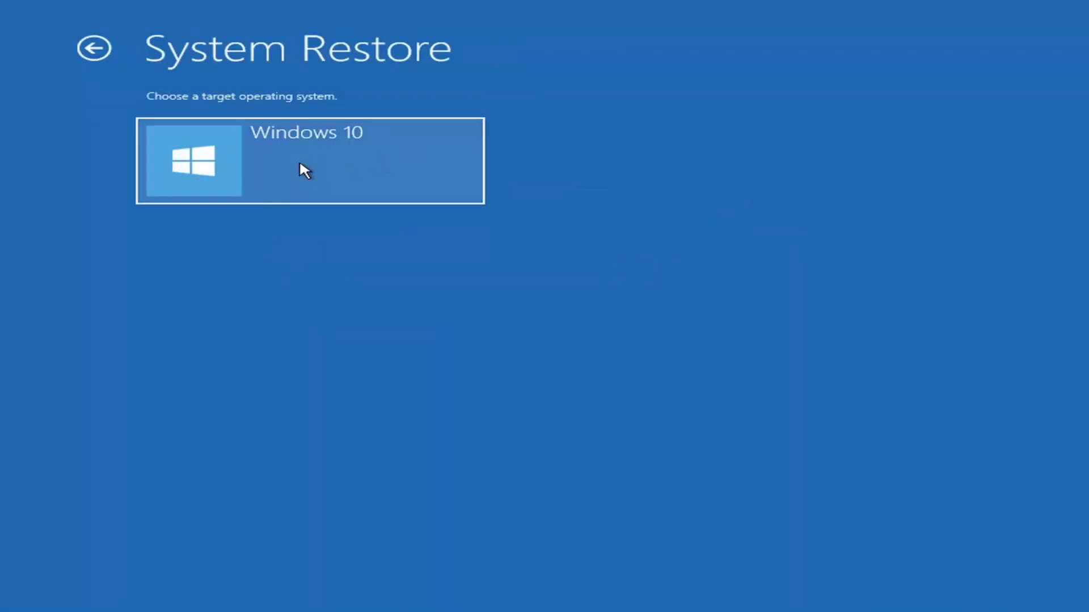
{"action": "left_click", "coordinate": [252, 161]}
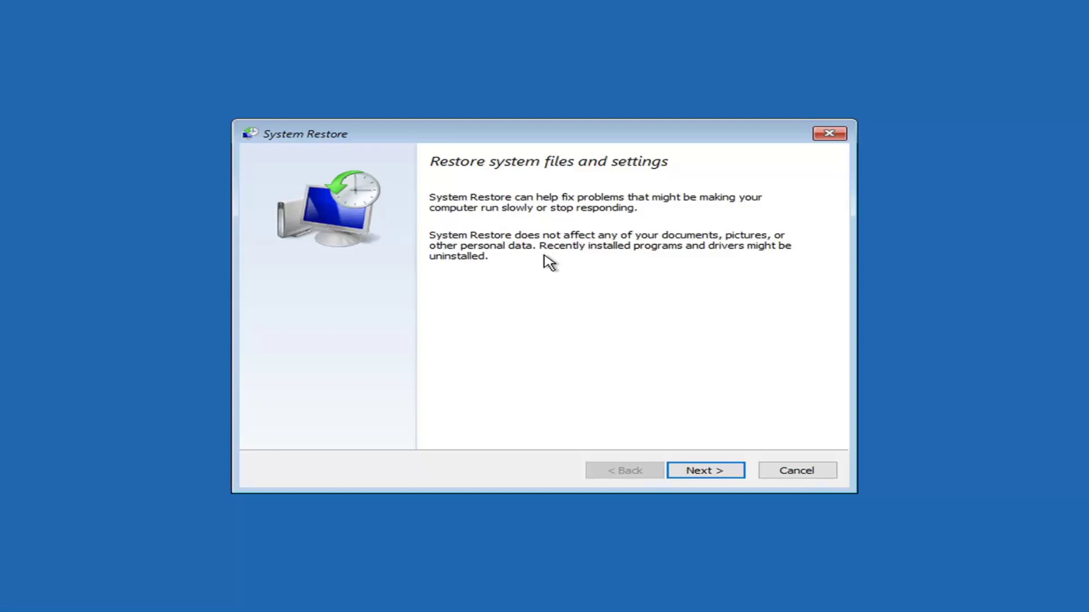
- Restore the system to the "Before Updates" restore point of 12/6/2020 5:30:10 AM and close the completion message
{"action": "left_click", "coordinate": [702, 478]}
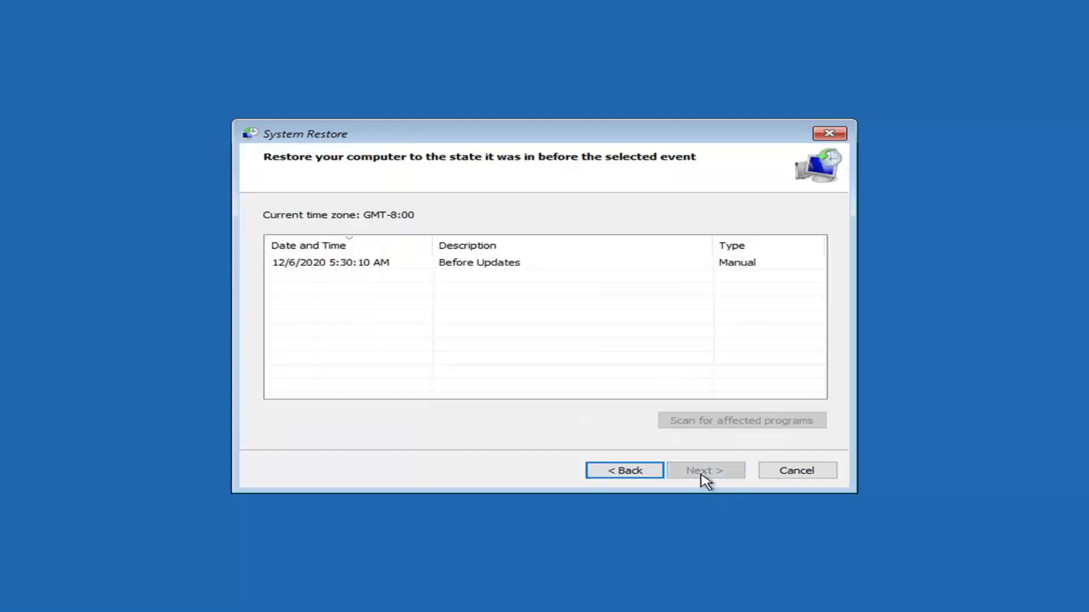
{"action": "left_click", "coordinate": [314, 263]}
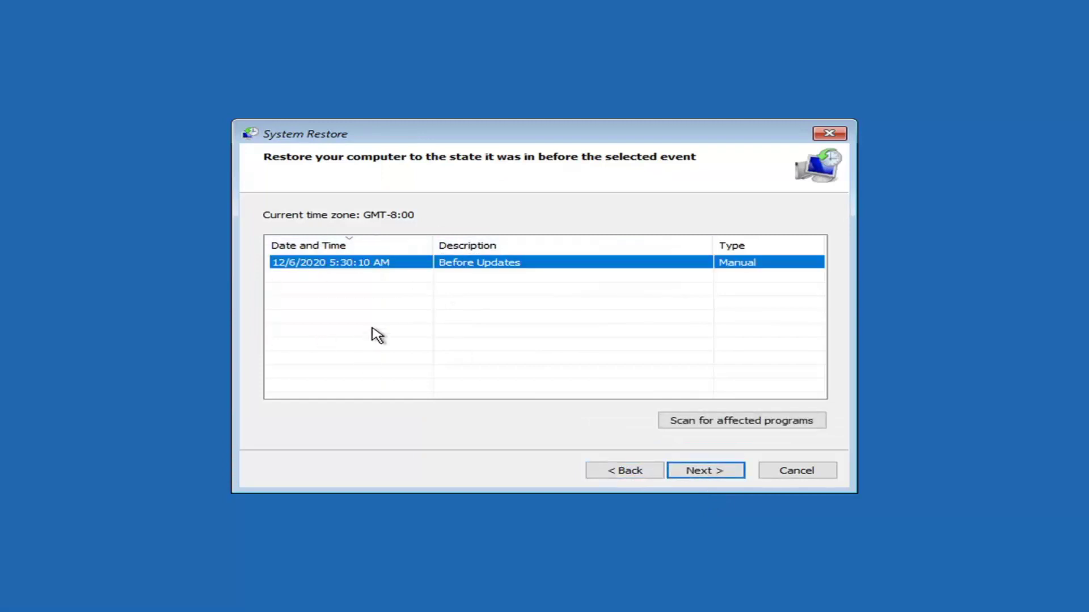
{"action": "left_click", "coordinate": [691, 473]}
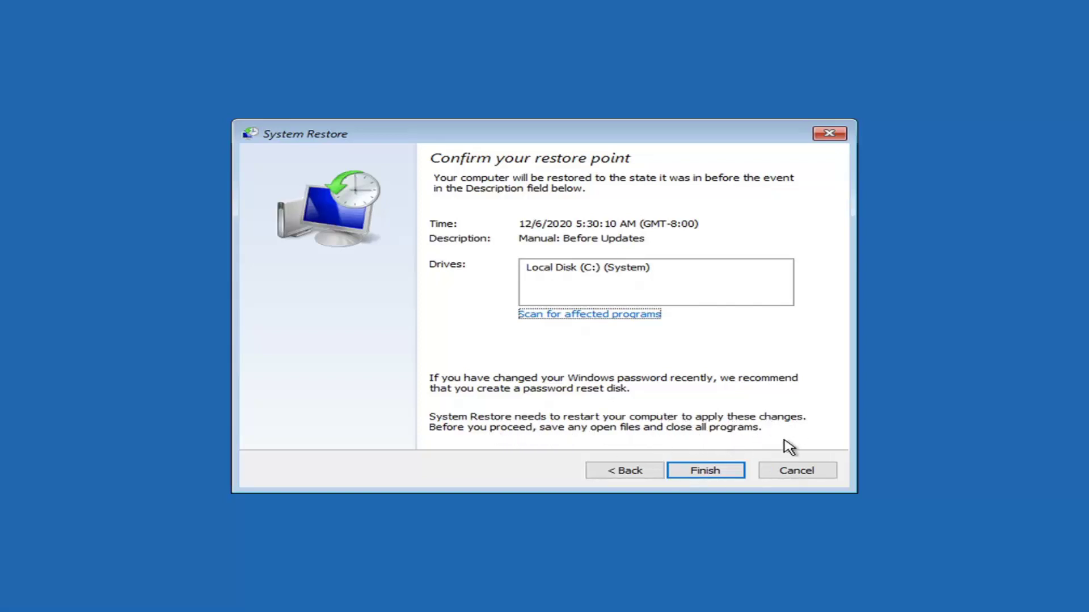
{"action": "left_click", "coordinate": [702, 474]}
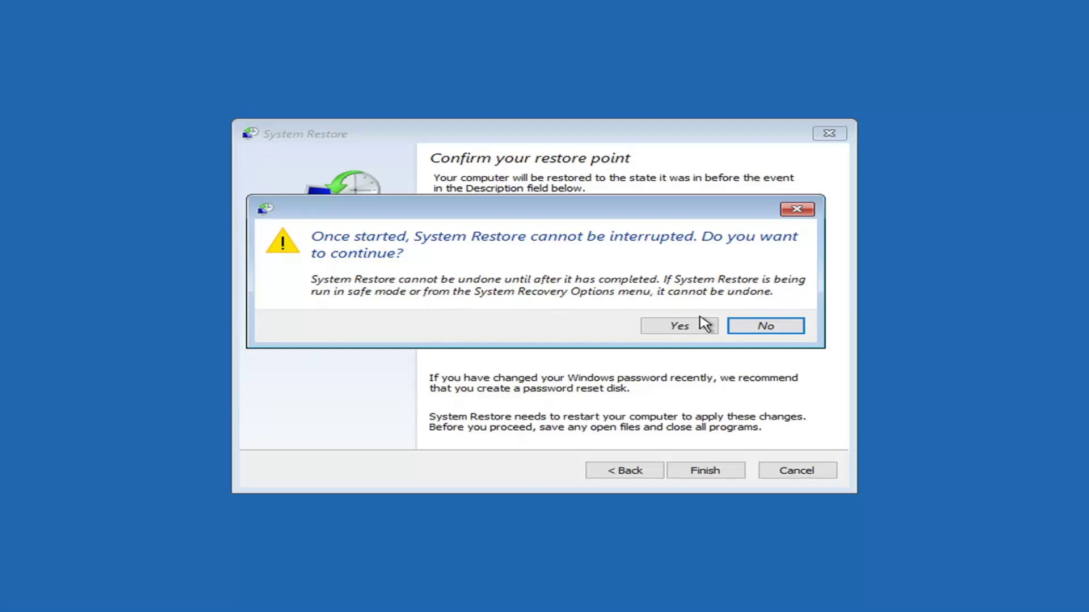
{"action": "left_click", "coordinate": [682, 333]}
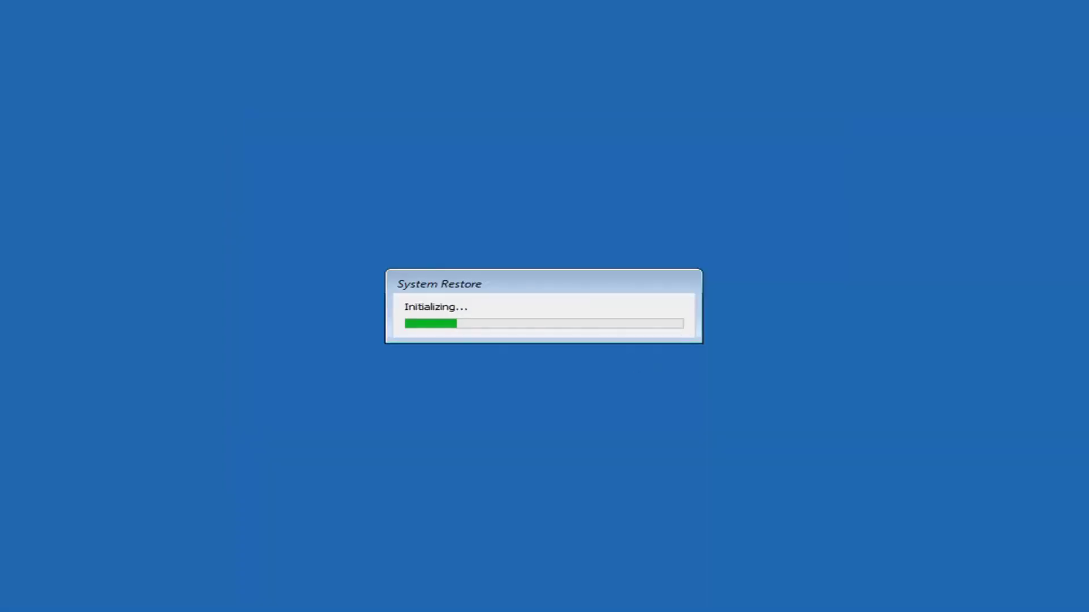
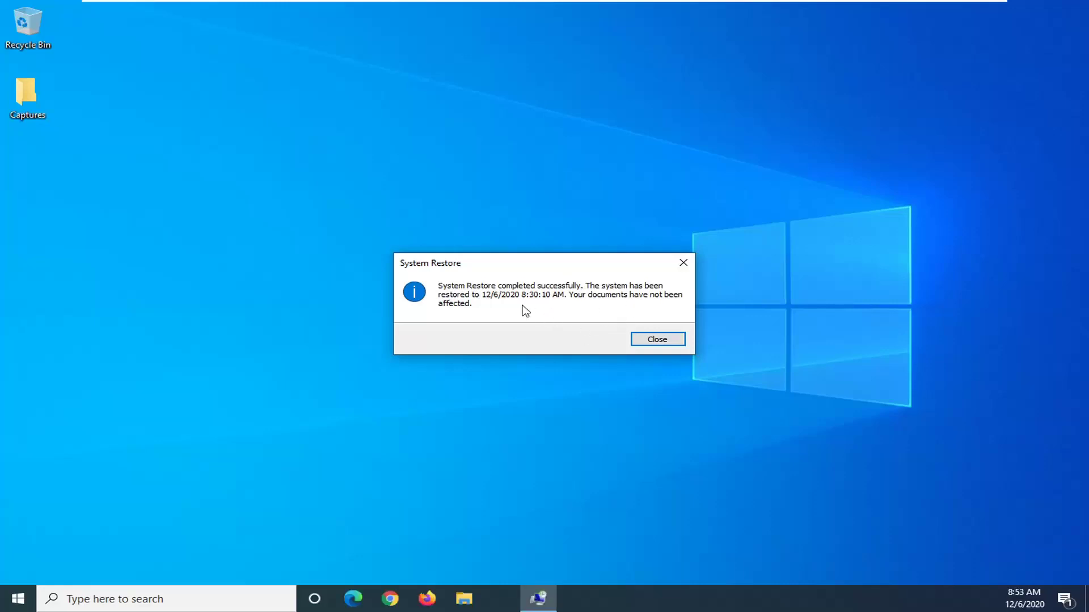
{"action": "left_click", "coordinate": [653, 341]}
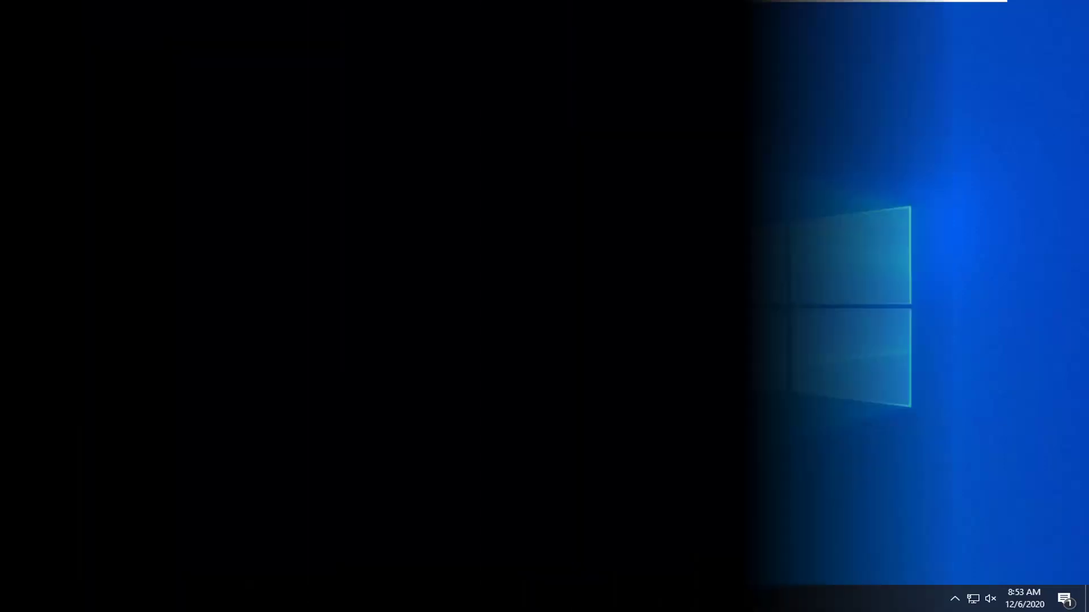
- Boot from the CD-ROM drive again to reload Windows Setup
{"action": "key", "text": "Down"}
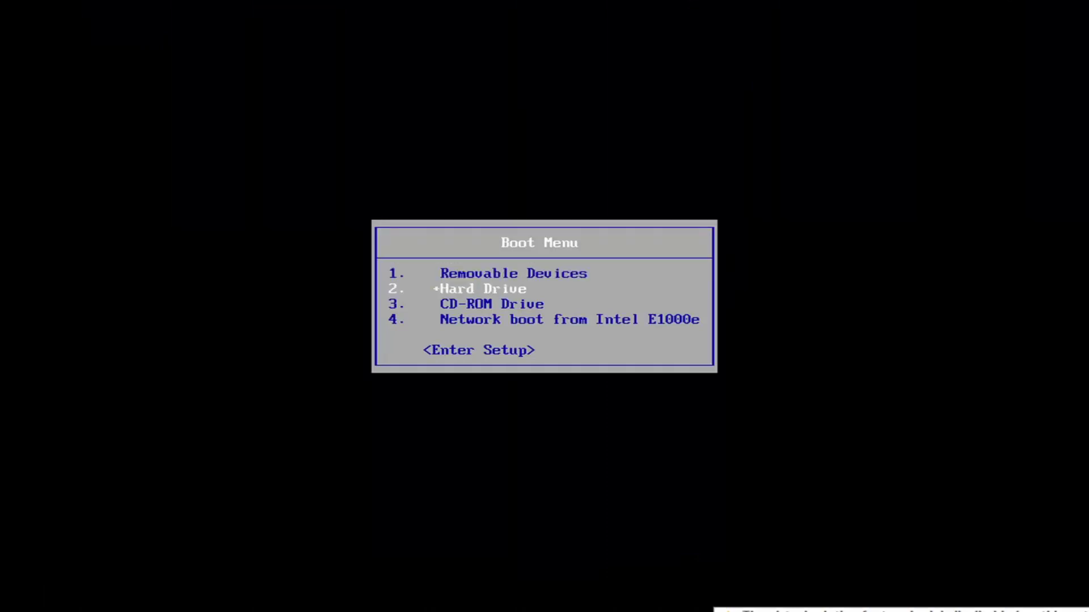
{"action": "key", "text": "Down"}
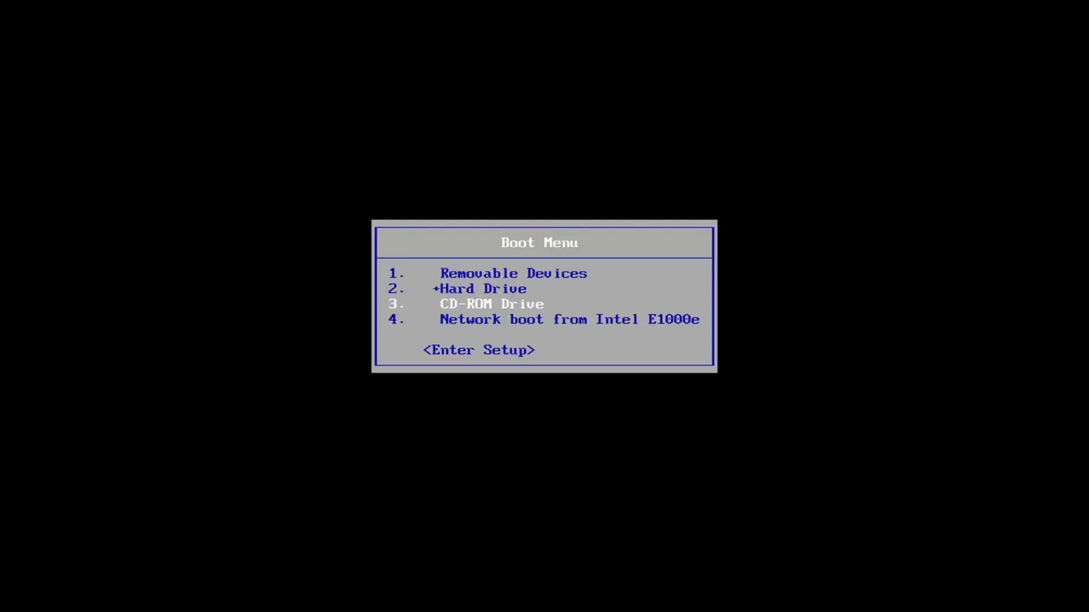
{"action": "key", "text": "Return"}
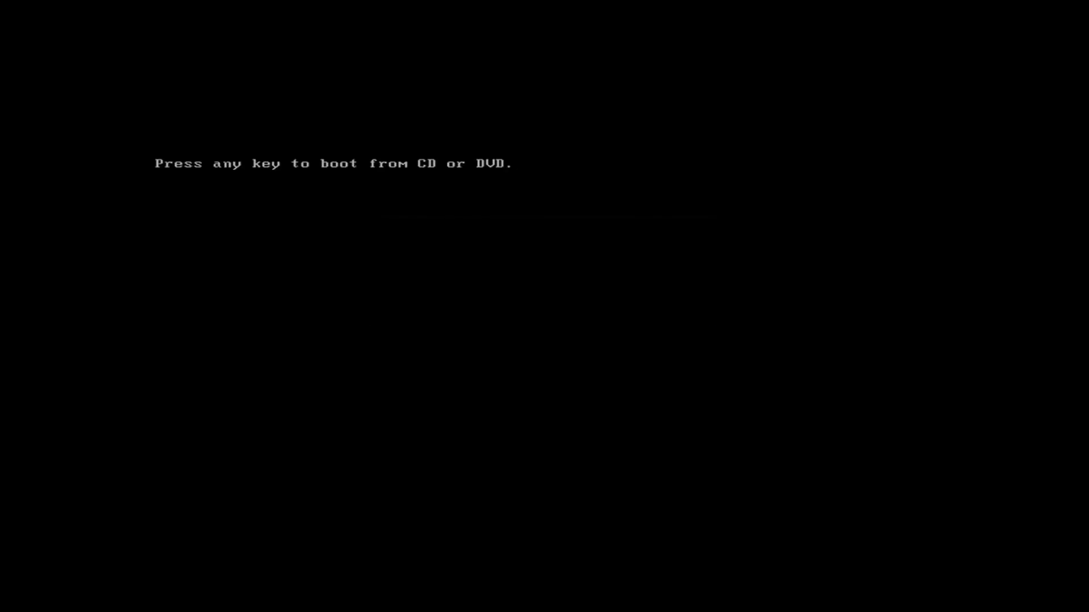
{"action": "key", "text": "Return"}
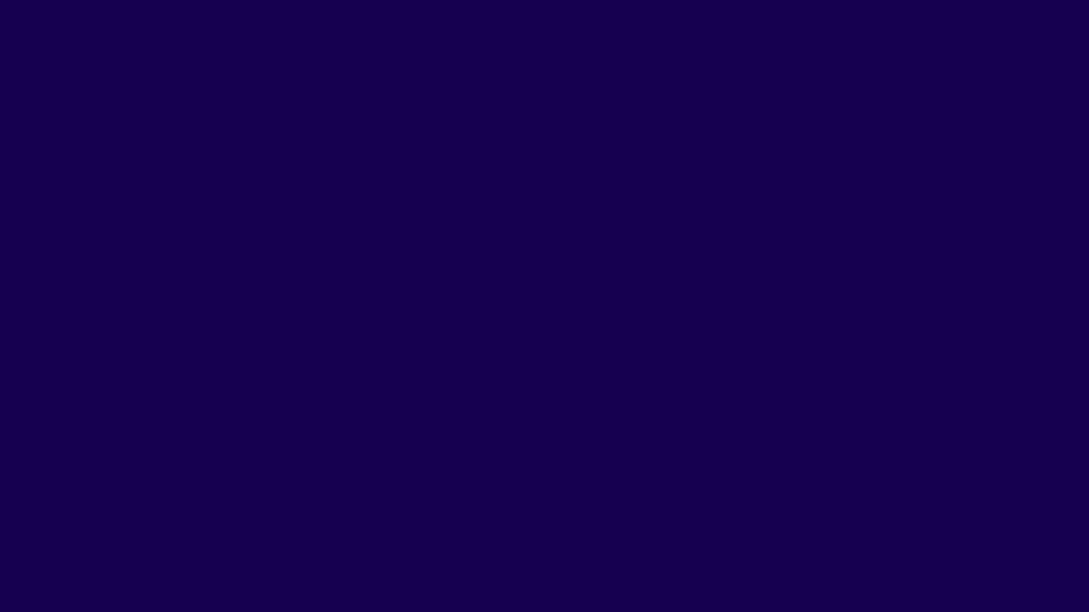
- Enter the repair environment with the default language settings and run Startup Repair on Windows 10
{"action": "left_click", "coordinate": [817, 443]}
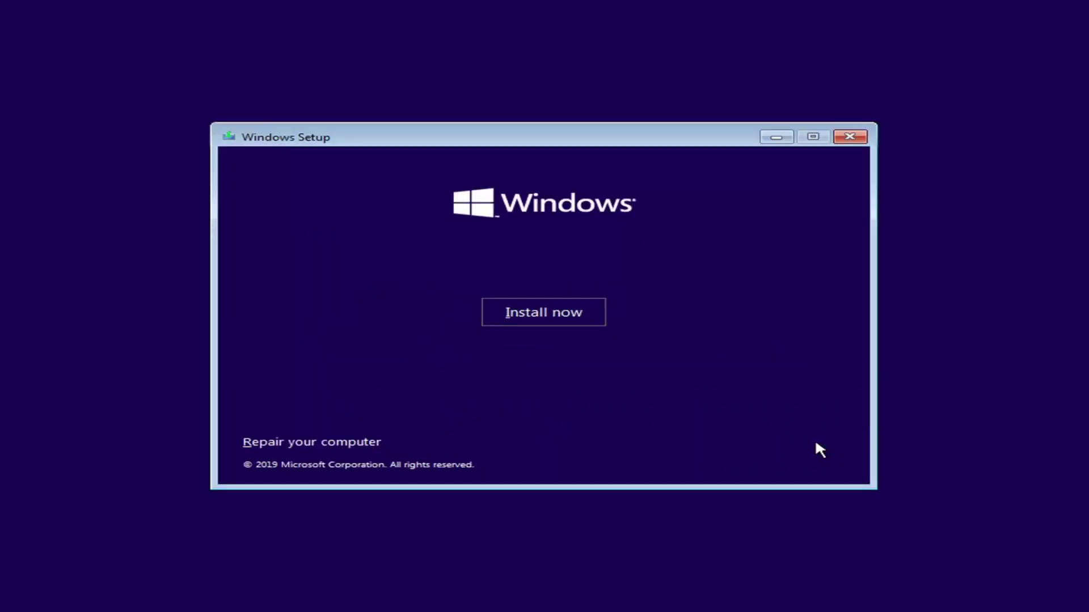
{"action": "left_click", "coordinate": [310, 443]}
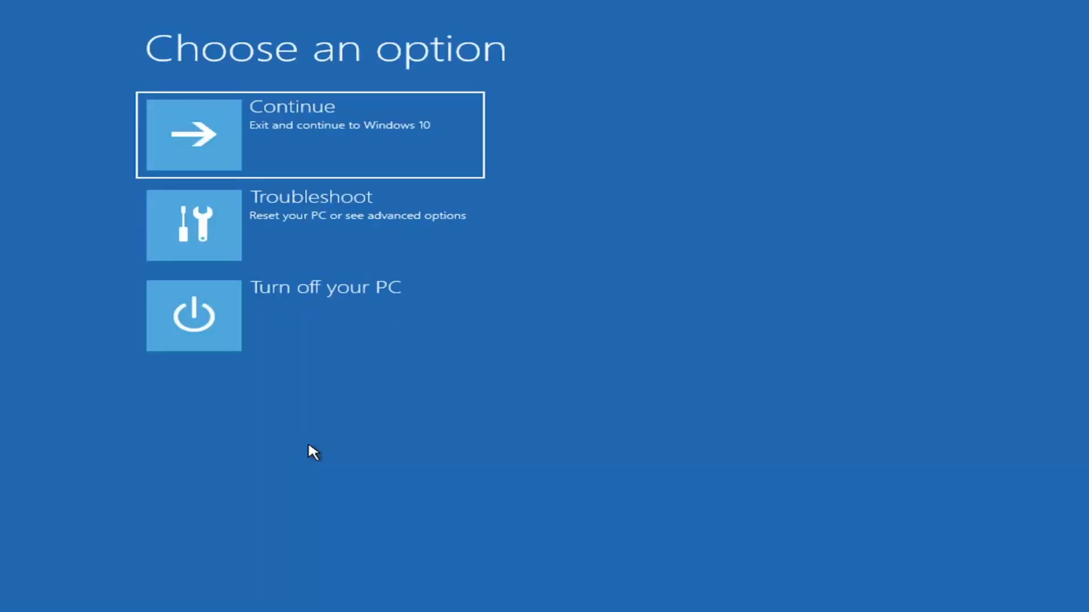
{"action": "left_click", "coordinate": [251, 234]}
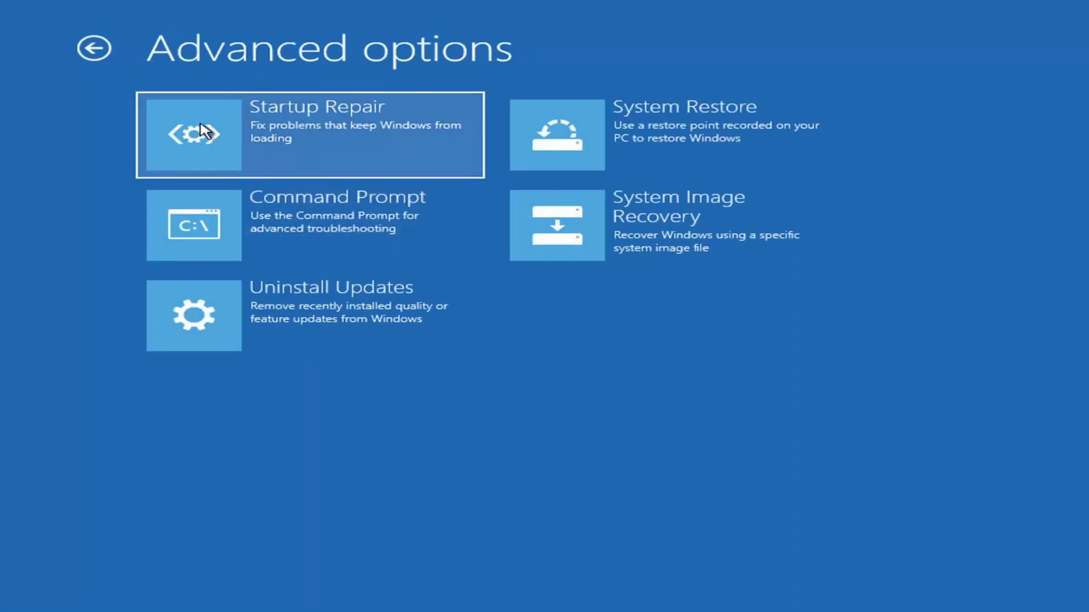
{"action": "left_click", "coordinate": [233, 126]}
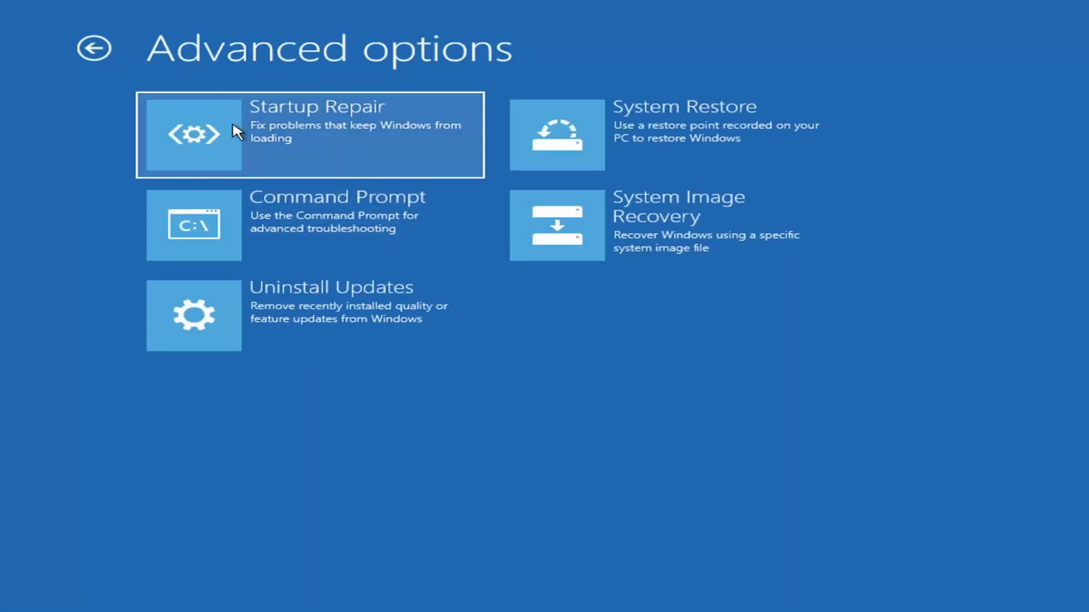
{"action": "left_click", "coordinate": [290, 138]}
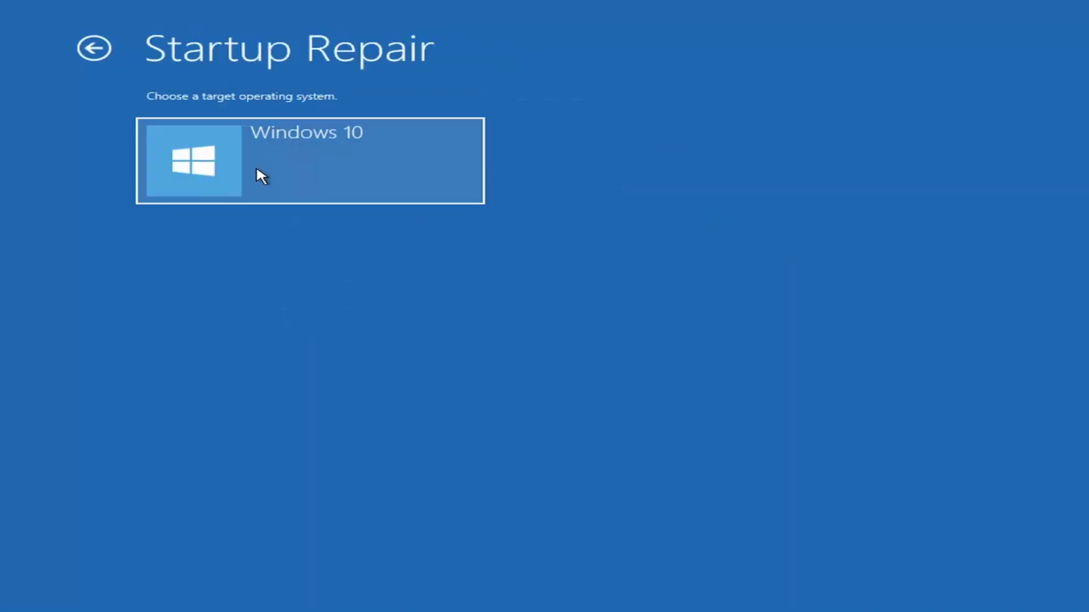
{"action": "left_click", "coordinate": [366, 160]}
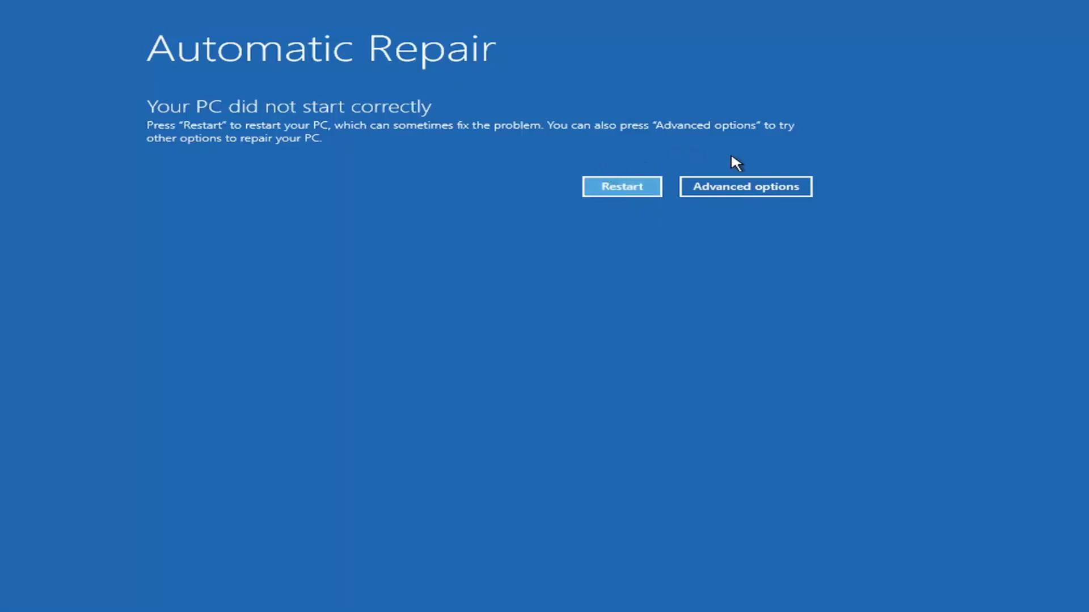
- Reach the advanced options from the Automatic Repair screen, view the Uninstall Updates choices and return to the advanced options
{"action": "left_click", "coordinate": [744, 191]}
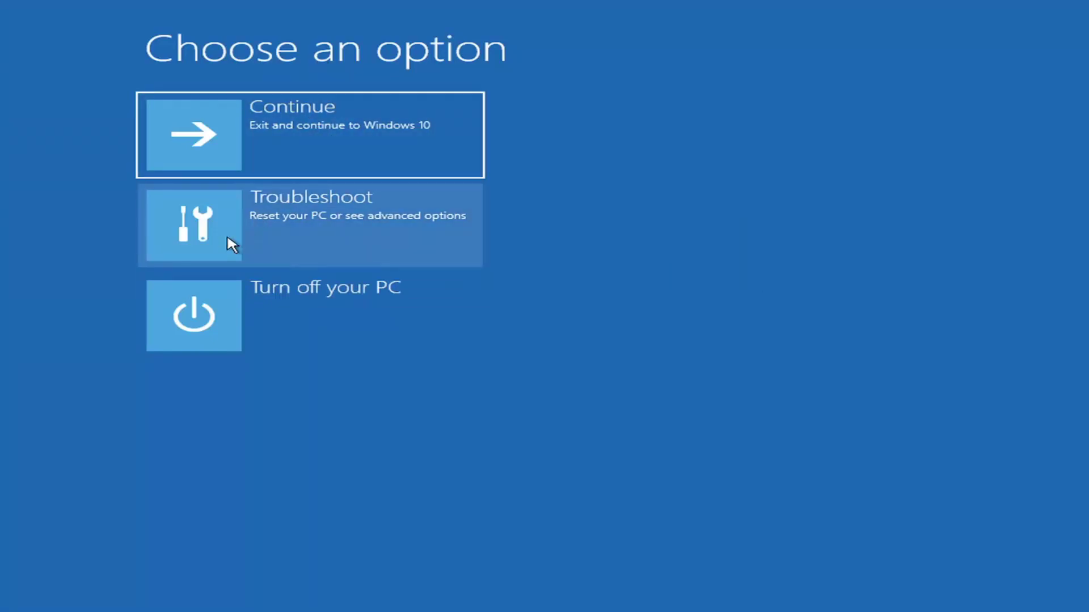
{"action": "left_click", "coordinate": [286, 226]}
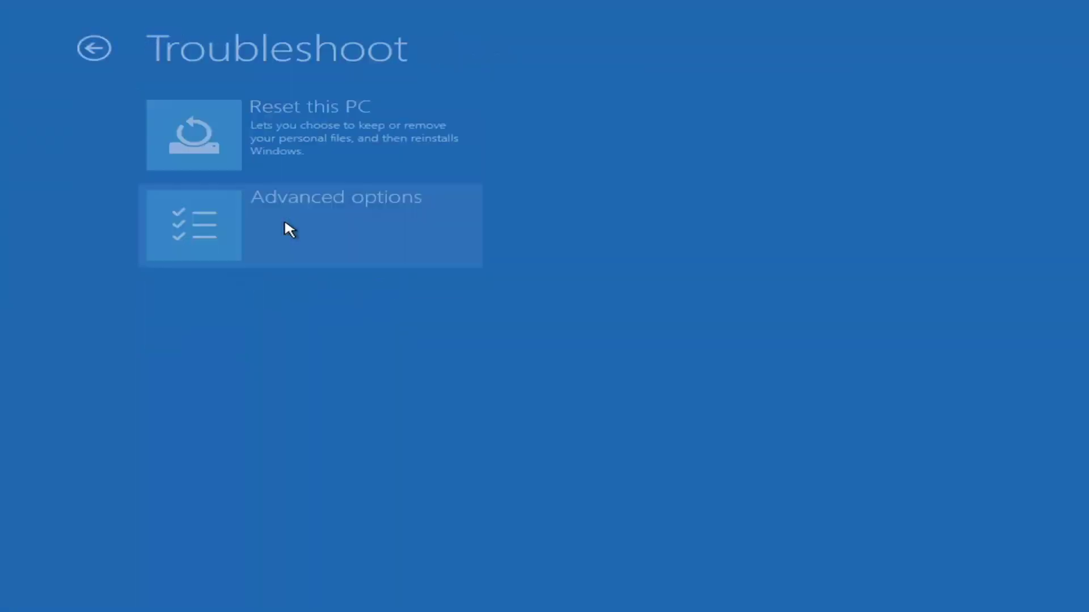
{"action": "left_click", "coordinate": [248, 229]}
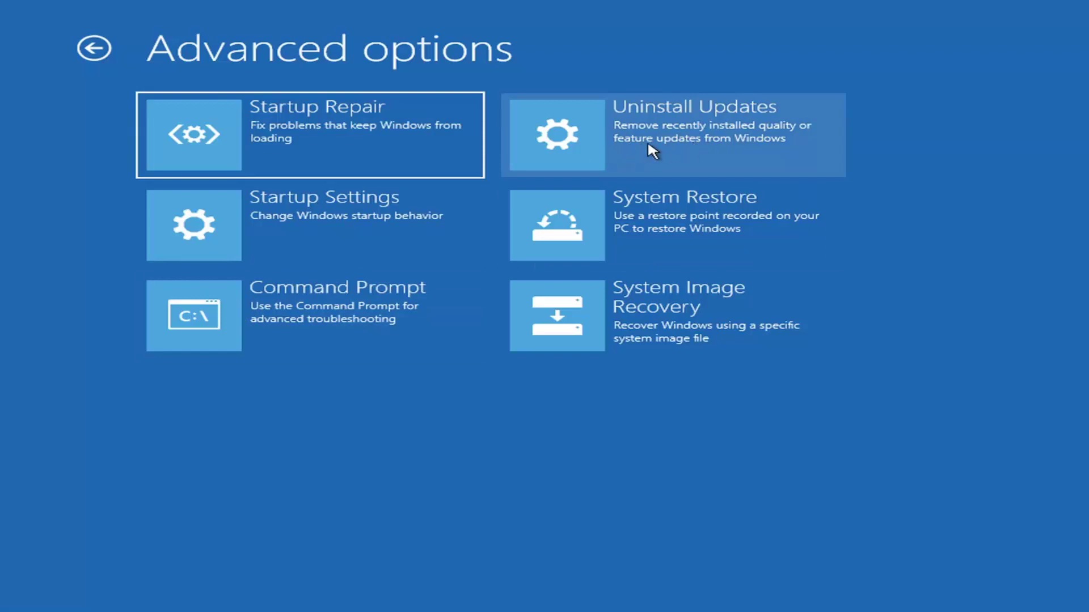
{"action": "left_click", "coordinate": [695, 147]}
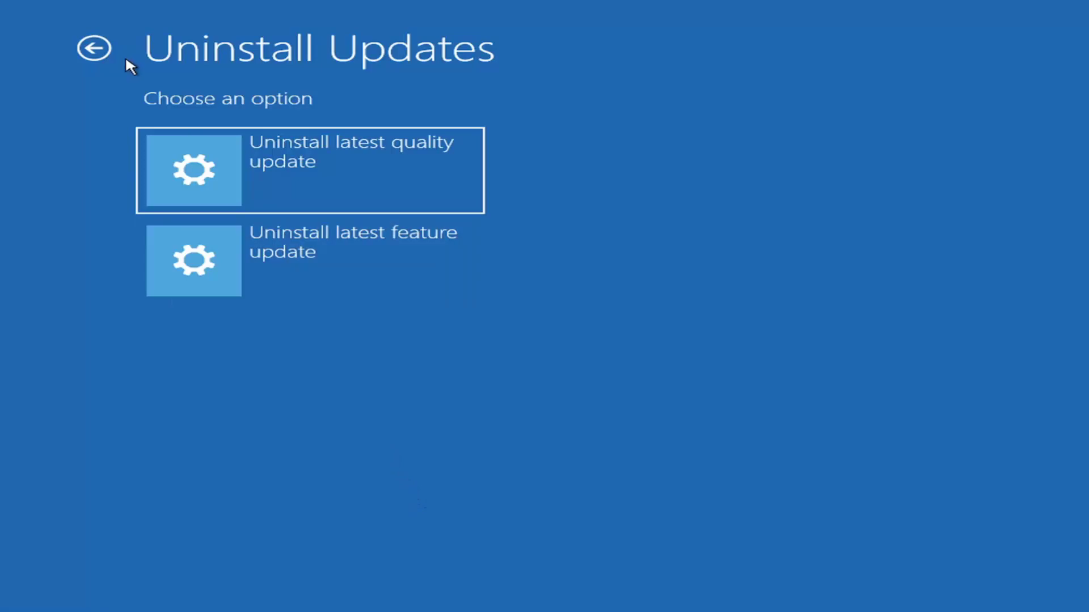
{"action": "left_click", "coordinate": [93, 48]}
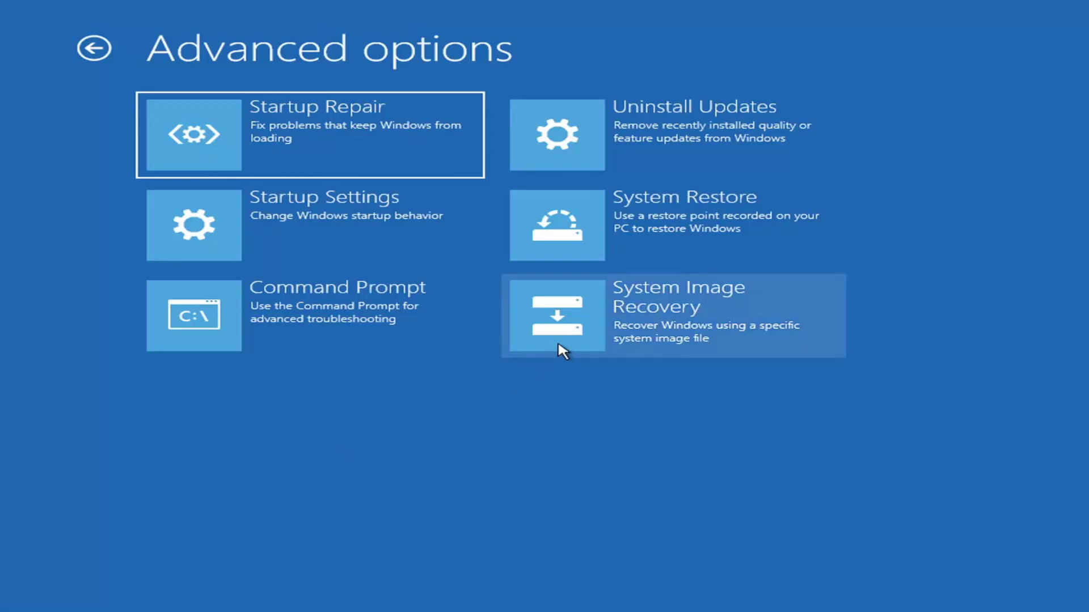
- Start System Image Recovery, choose the listed account and sign in, clearing the first password entry and continuing with the field blank
{"action": "left_click", "coordinate": [639, 320]}
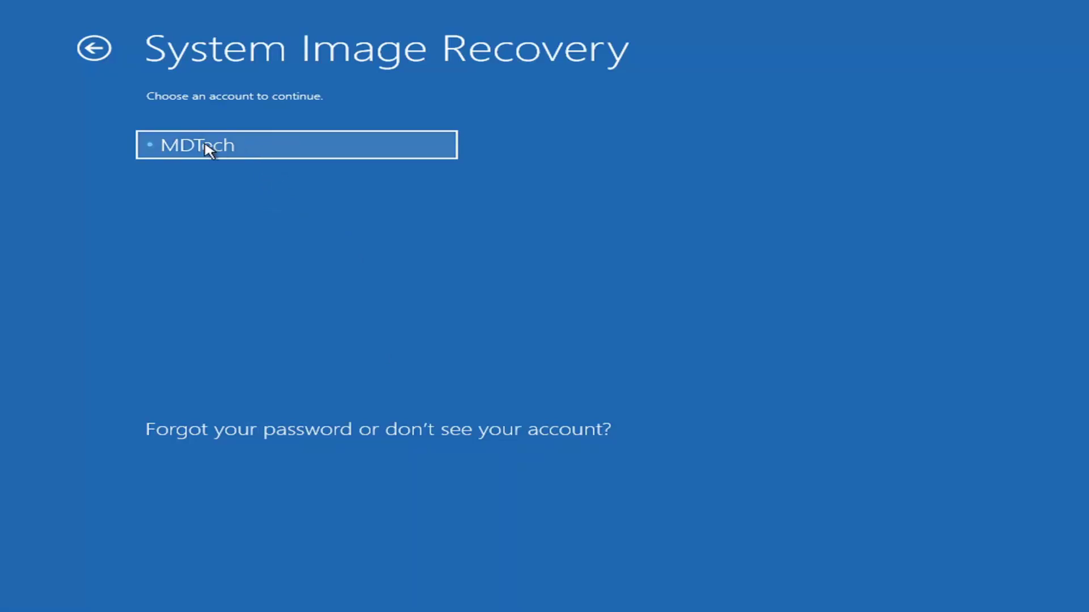
{"action": "left_click", "coordinate": [265, 155]}
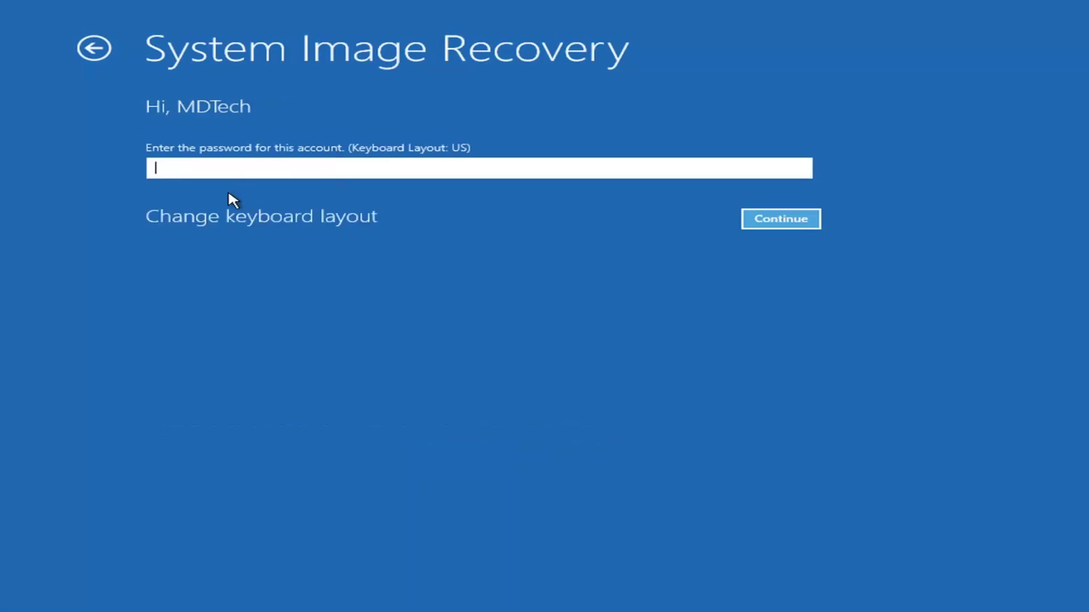
{"action": "type", "text": "•••••••••"}
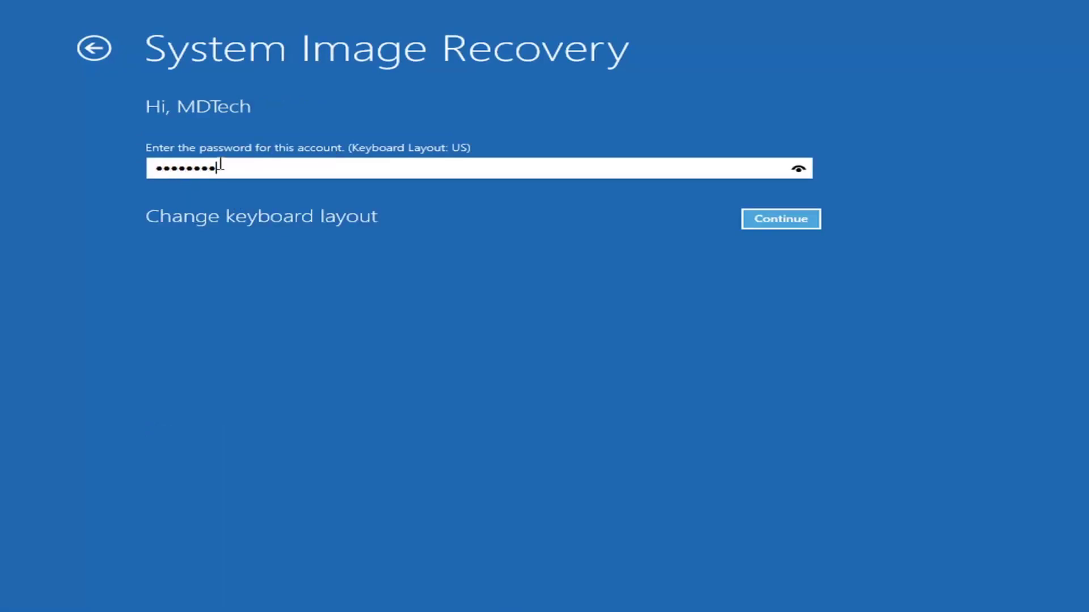
{"action": "left_click", "coordinate": [771, 221]}
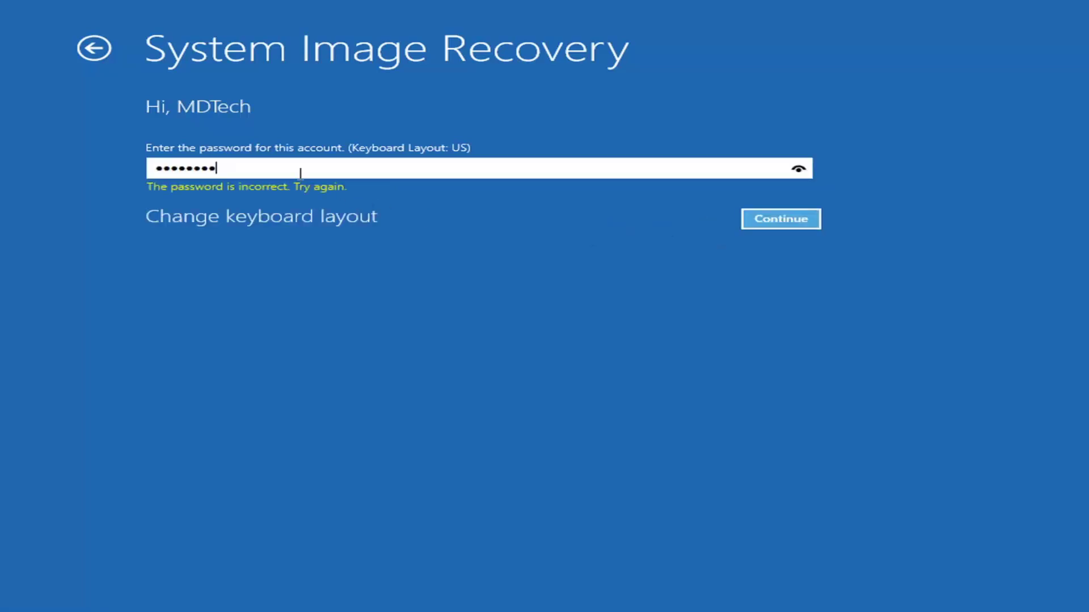
{"action": "key", "text": "ctrl+a"}
{"action": "key", "text": "BackSpace"}
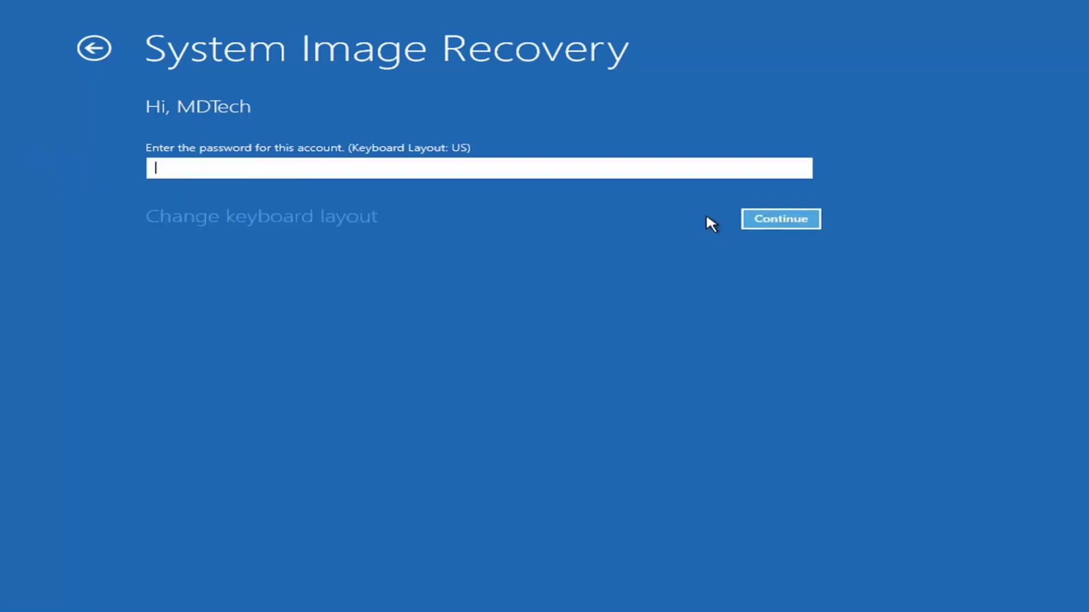
{"action": "left_click", "coordinate": [782, 224]}
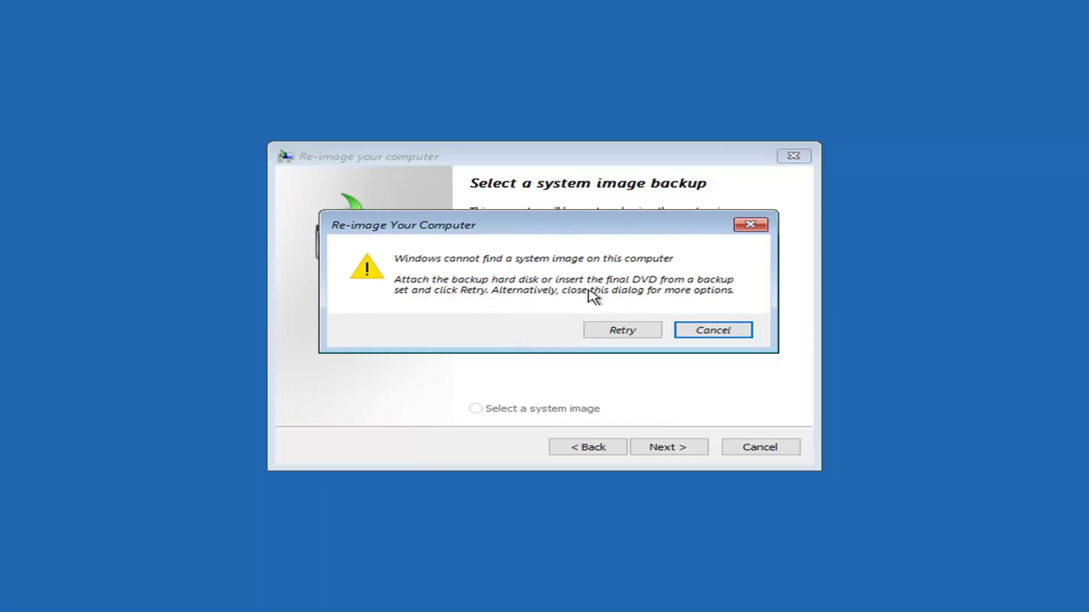
- Read and close the system image warning, and cancel the re-imaging wizard
{"action": "mouse_move", "coordinate": [563, 231]}
{"action": "left_mouse_down"}
{"action": "mouse_move", "coordinate": [561, 448]}
{"action": "mouse_move", "coordinate": [562, 218]}
{"action": "left_mouse_up"}
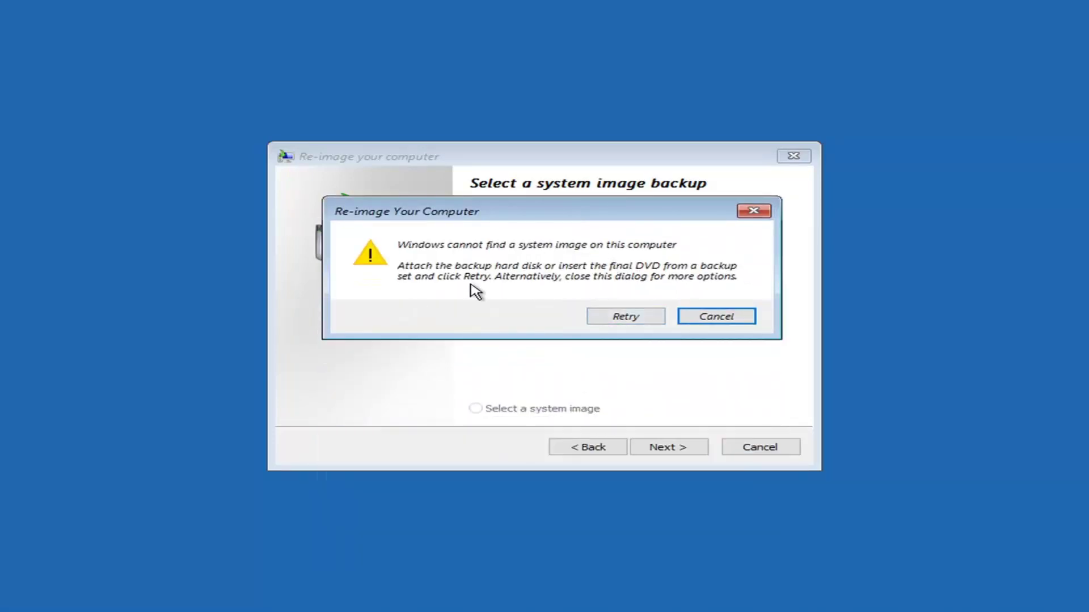
{"action": "mouse_move", "coordinate": [531, 208]}
{"action": "left_mouse_down"}
{"action": "mouse_move", "coordinate": [541, 249]}
{"action": "mouse_move", "coordinate": [543, 191]}
{"action": "left_mouse_up"}
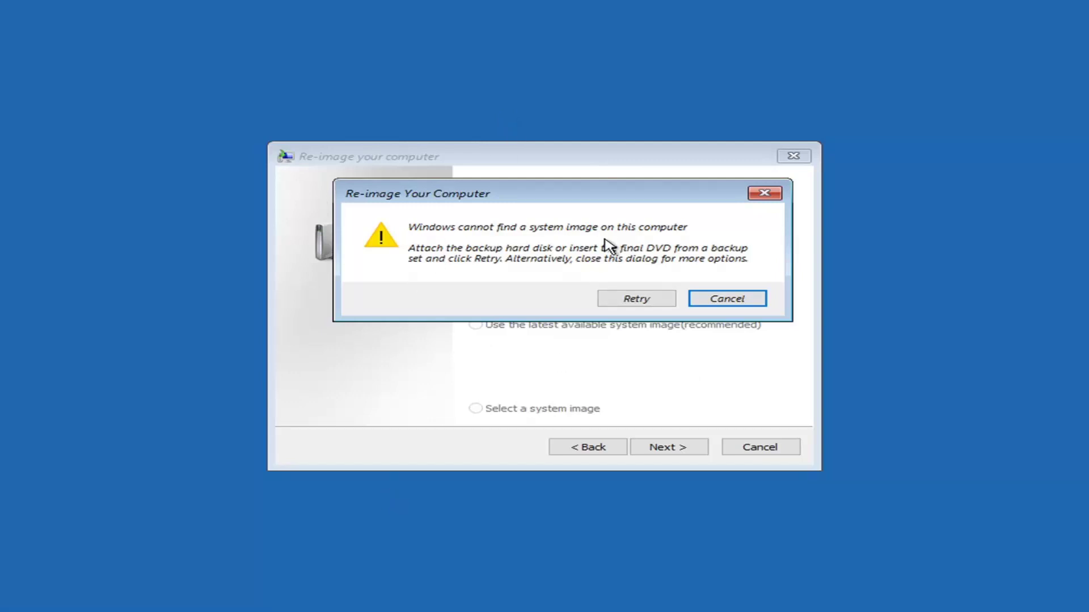
{"action": "left_click", "coordinate": [767, 194]}
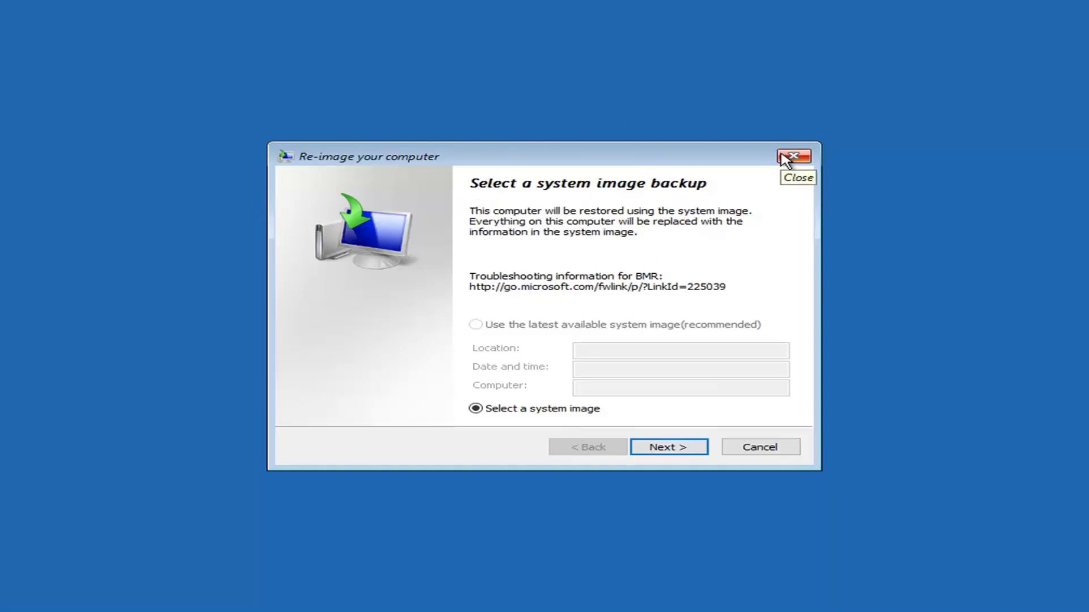
{"action": "left_click", "coordinate": [760, 449]}
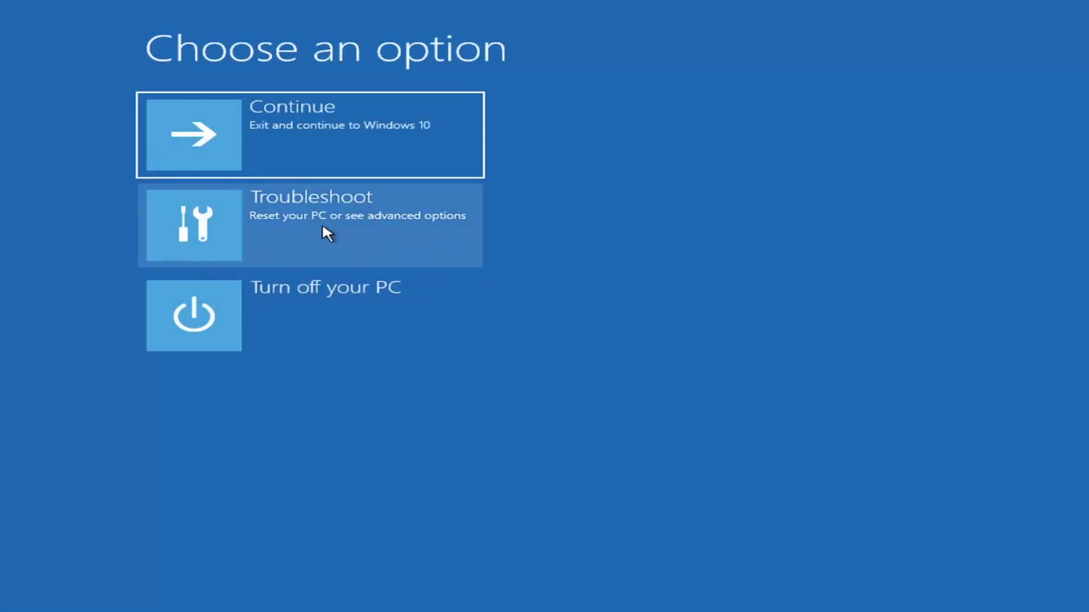
- Return to the advanced troubleshooting options and launch Command Prompt
{"action": "left_click", "coordinate": [254, 224]}
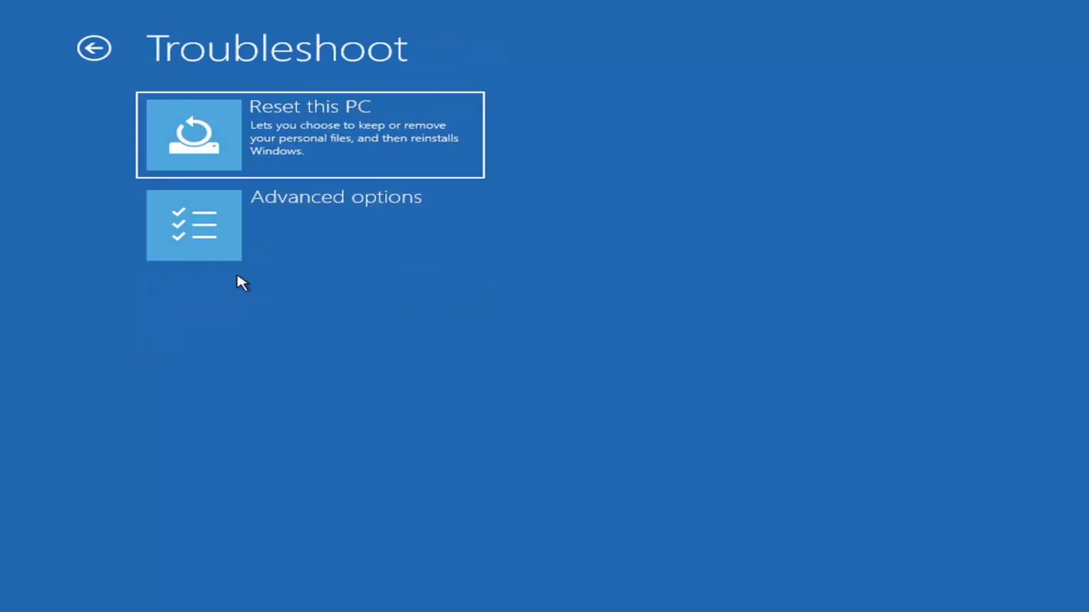
{"action": "left_click", "coordinate": [274, 248]}
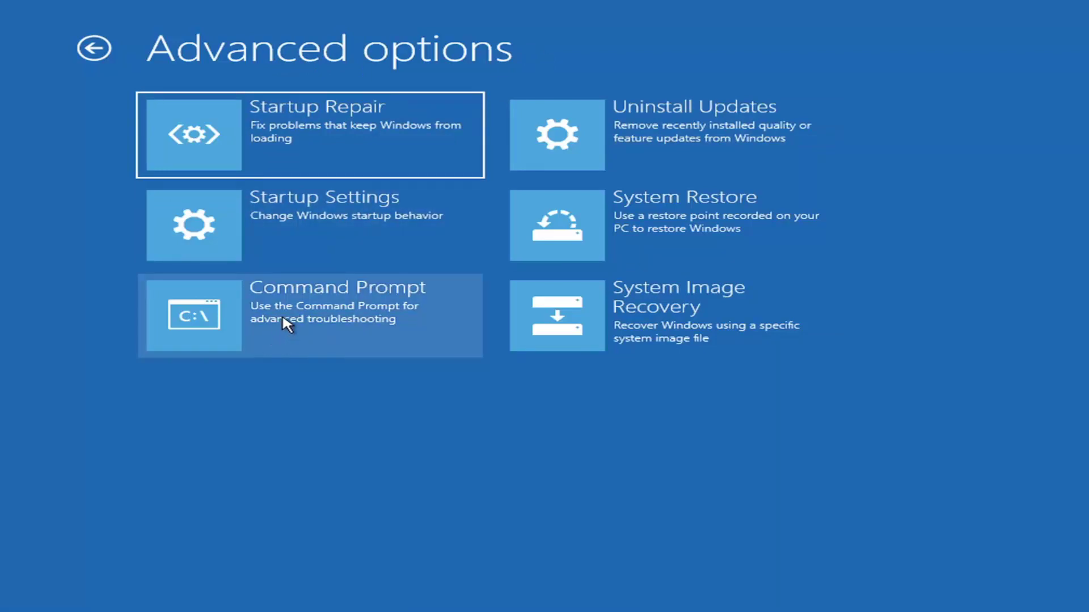
{"action": "left_click", "coordinate": [299, 316]}
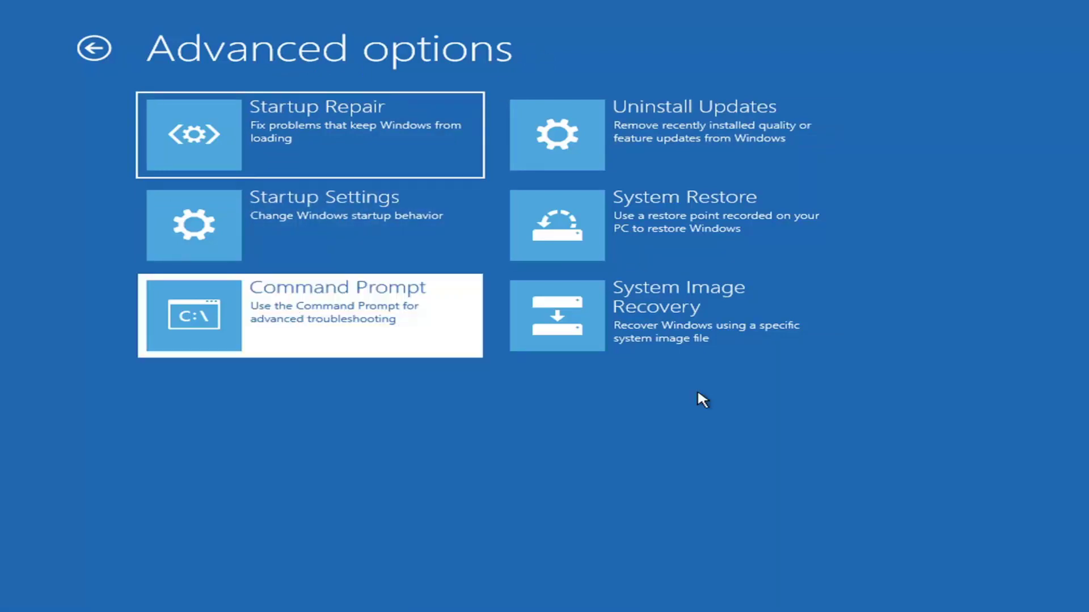
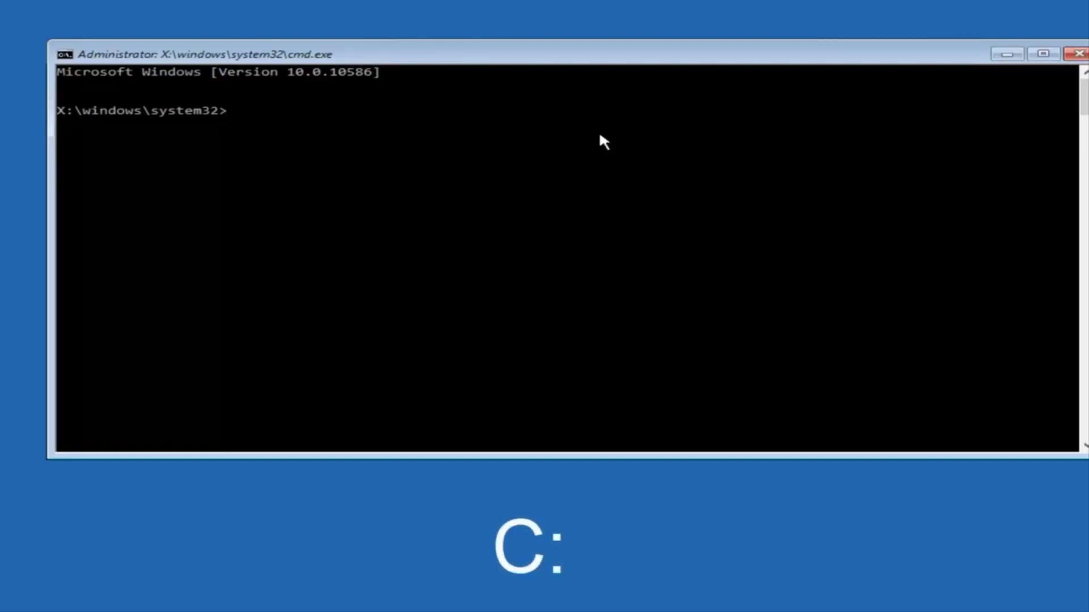
- Switch to the C: drive and list its contents with dir
{"action": "type", "text": "c"}
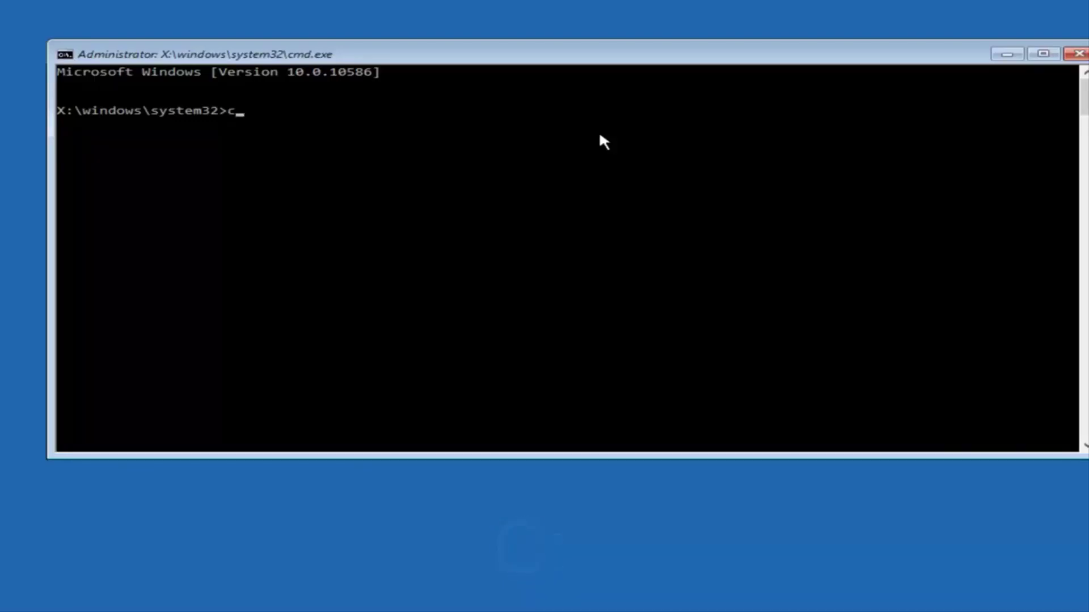
{"action": "type", "text": ":"}
{"action": "key", "text": "Return"}
{"action": "type", "text": "dir"}
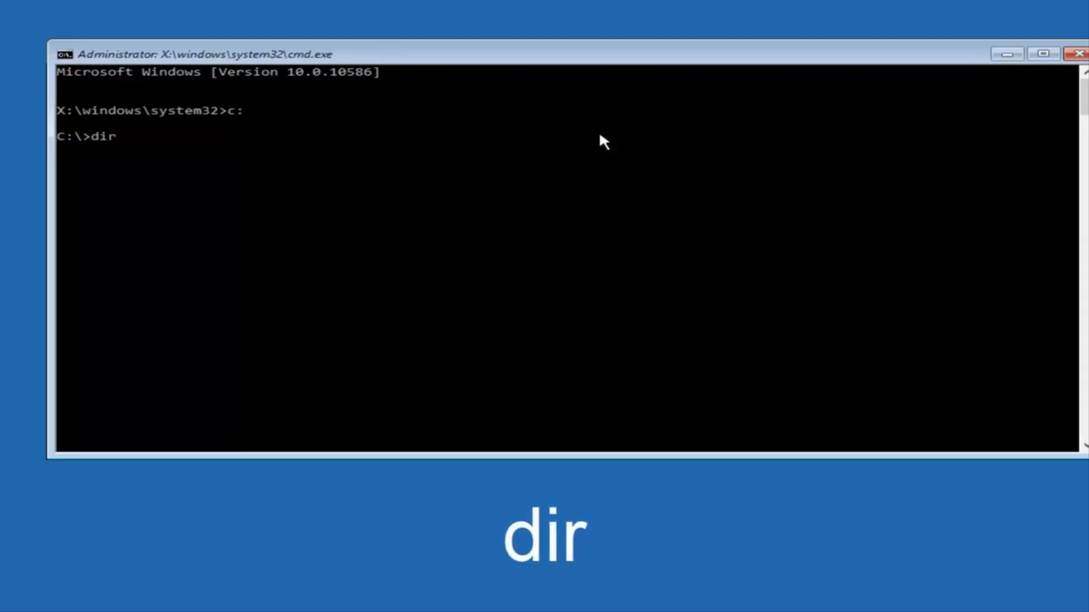
{"action": "key", "text": "Return"}
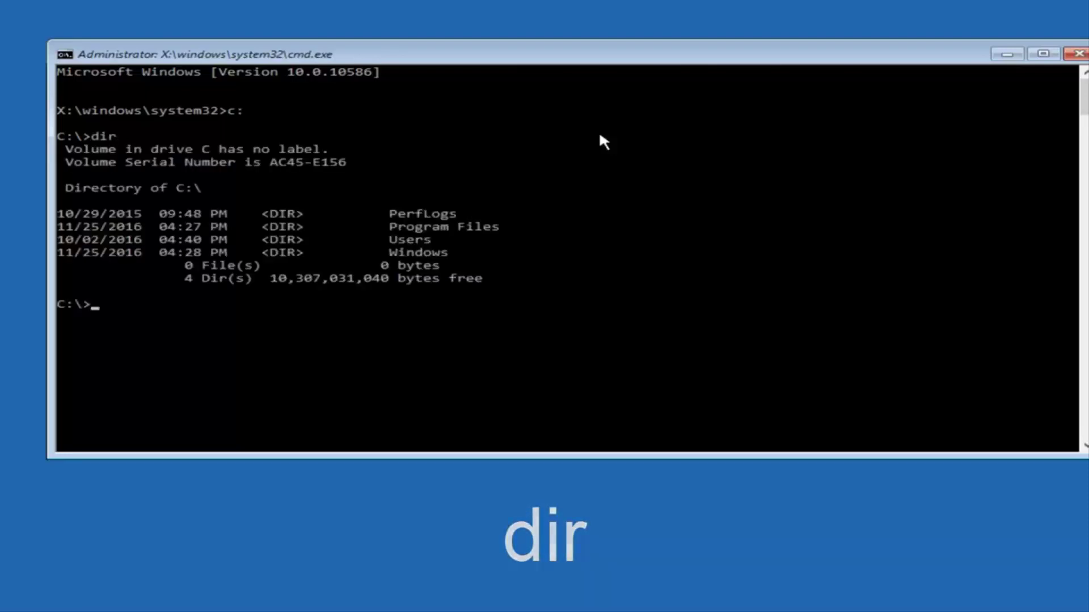
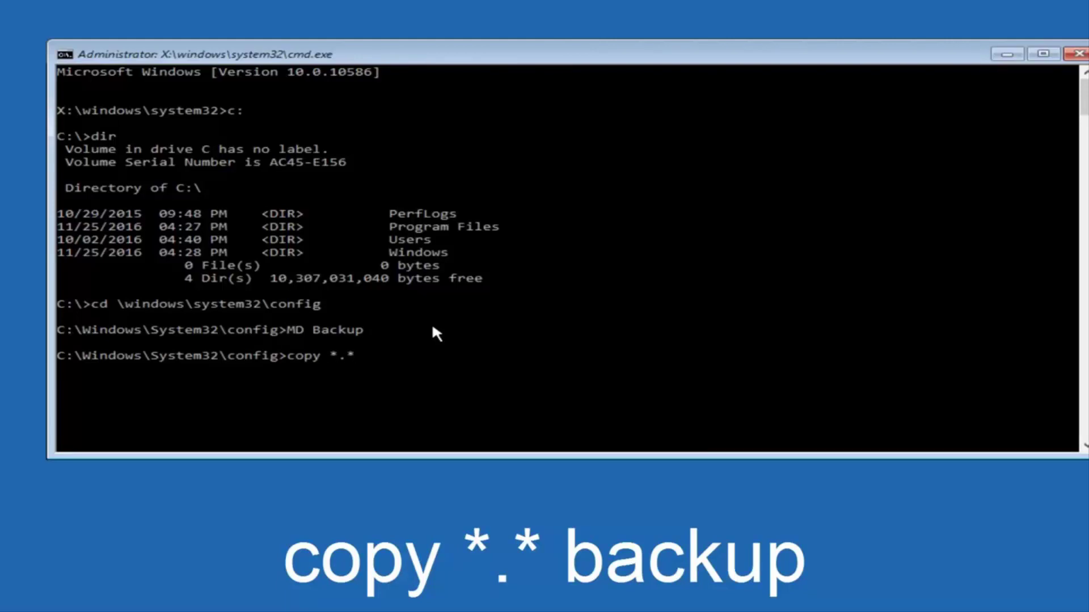
- Copy all files in the config directory to backup with "copy *.* backup", and list the contents of the regback folder
{"action": "type", "text": " *.* backup"}
{"action": "key", "text": "Return"}
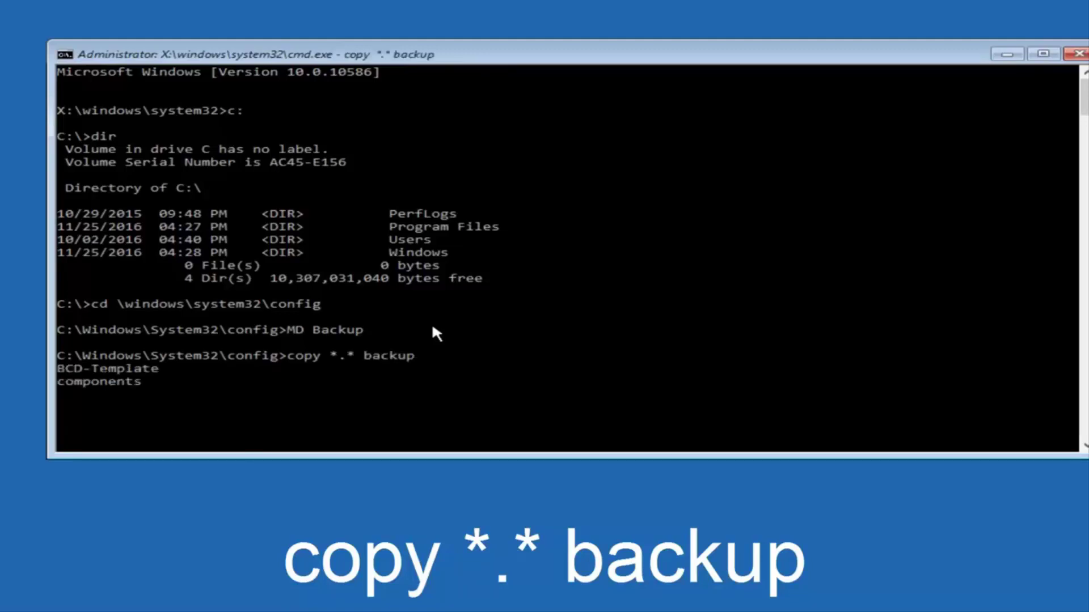
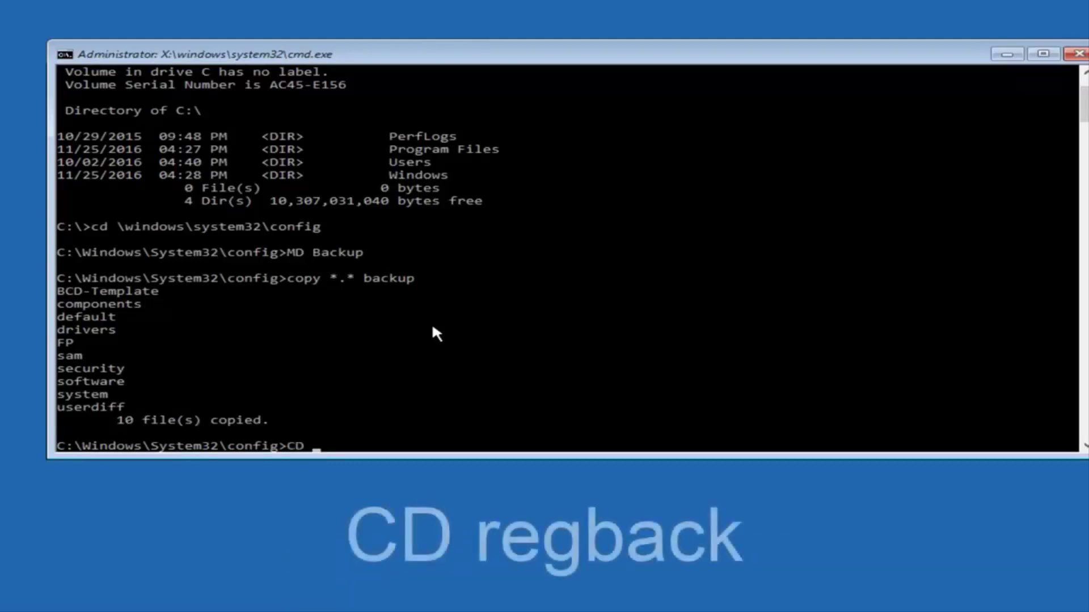
{"action": "type", "text": "regb"}
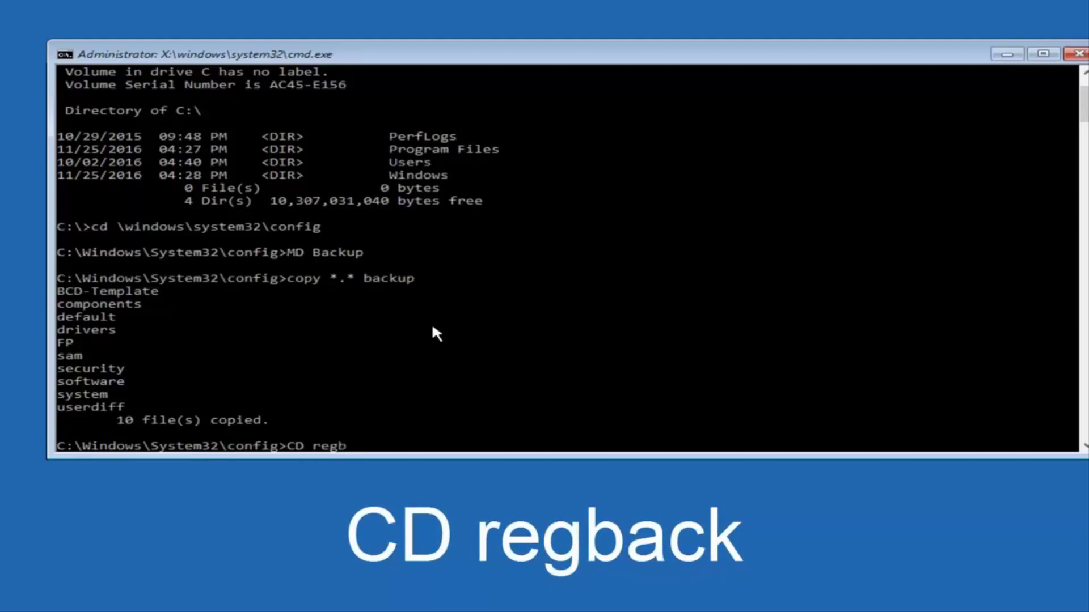
{"action": "type", "text": "ack"}
{"action": "key", "text": "Return"}
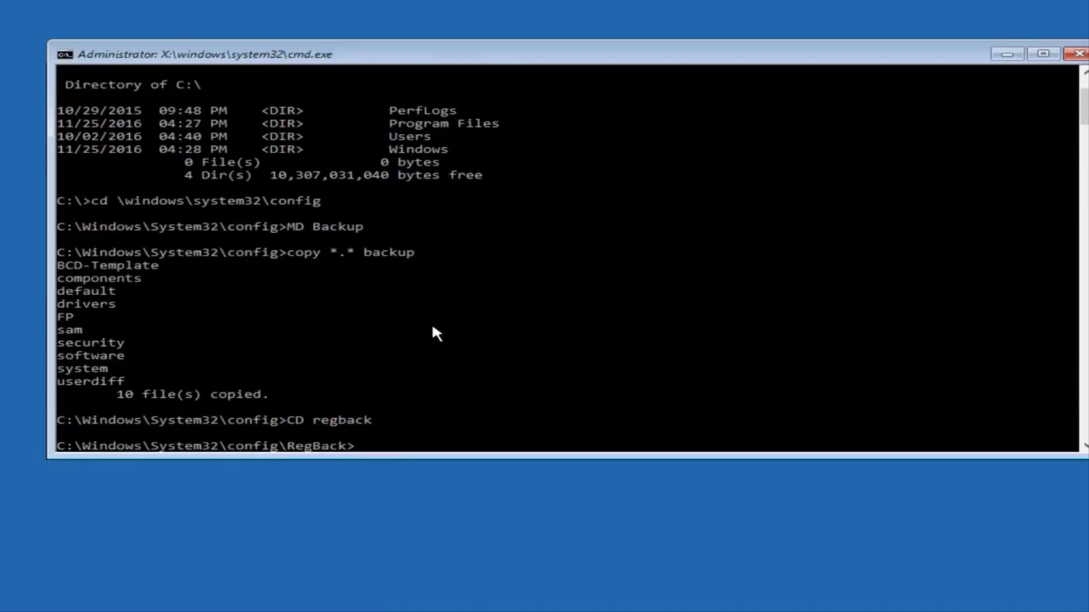
{"action": "type", "text": "dir"}
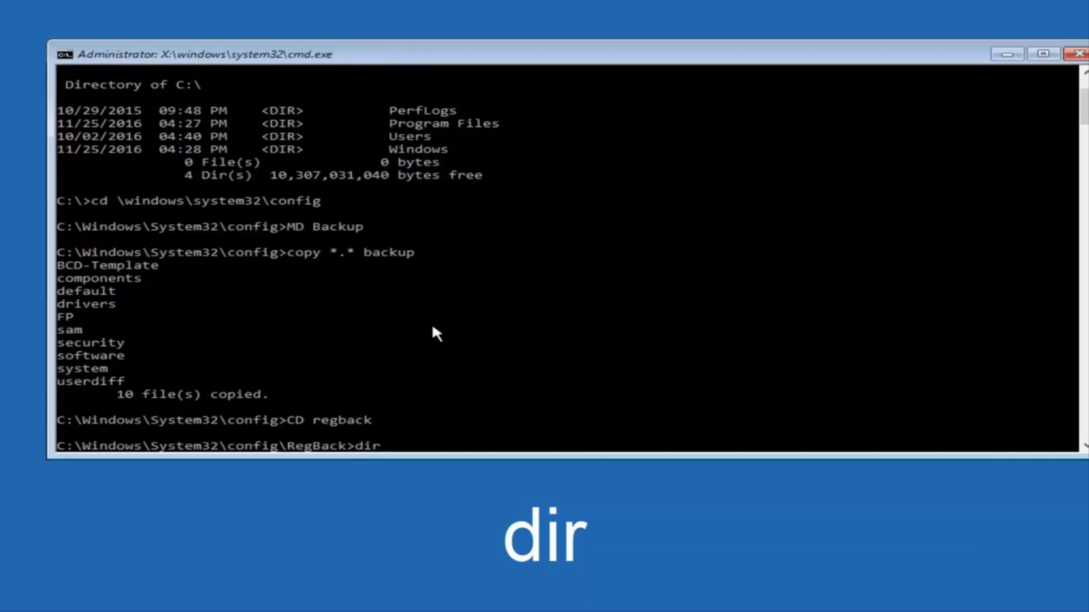
{"action": "key", "text": "Return"}
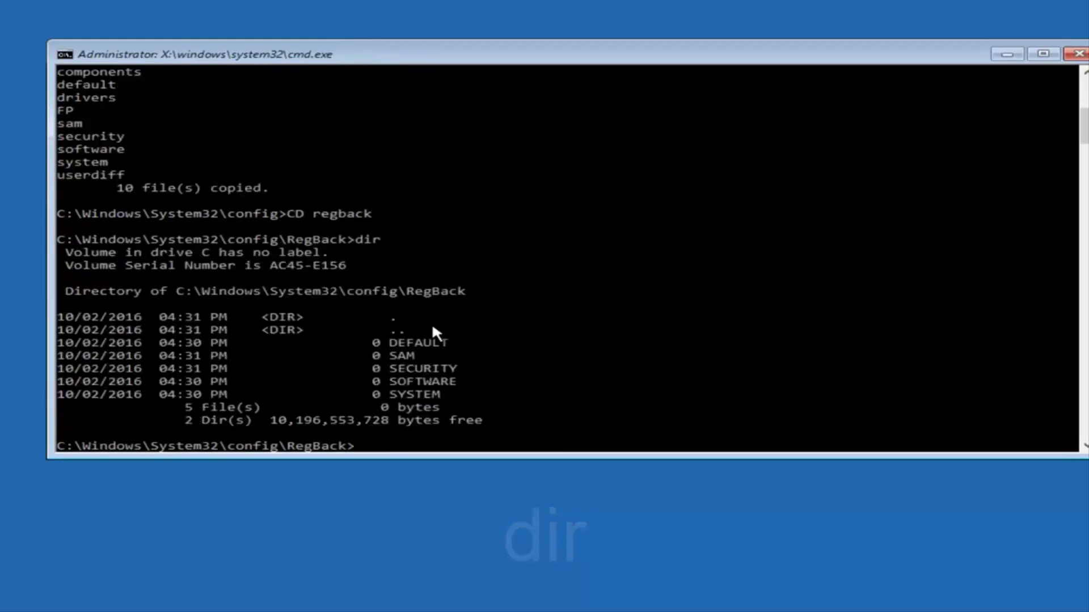
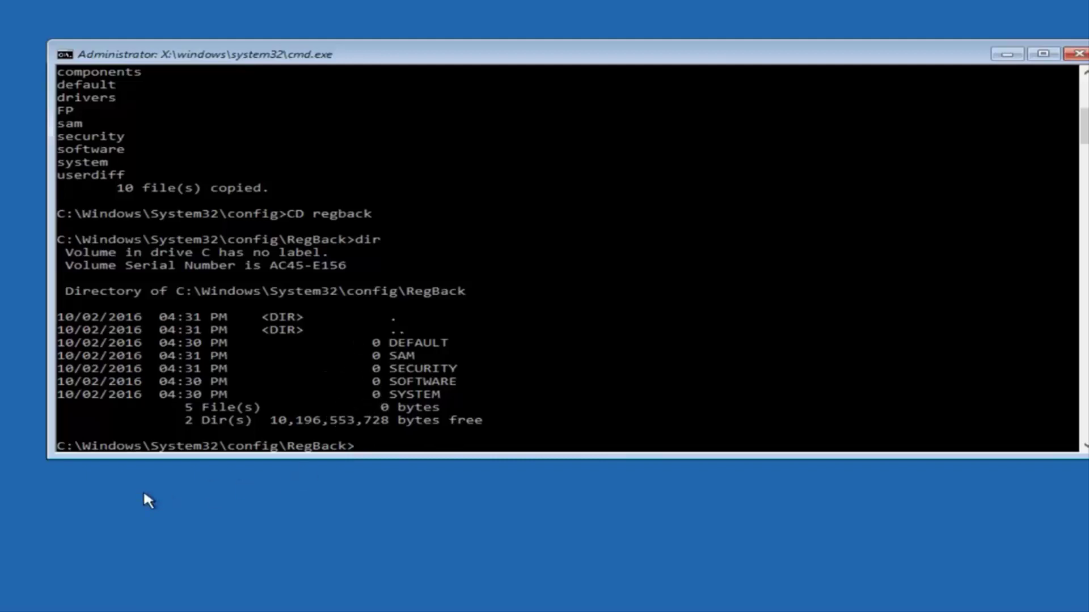
- Copy all RegBack files to the parent folder with "copy *.* ..", overwriting all existing files, and exit Command Prompt
{"action": "type", "text": "co"}
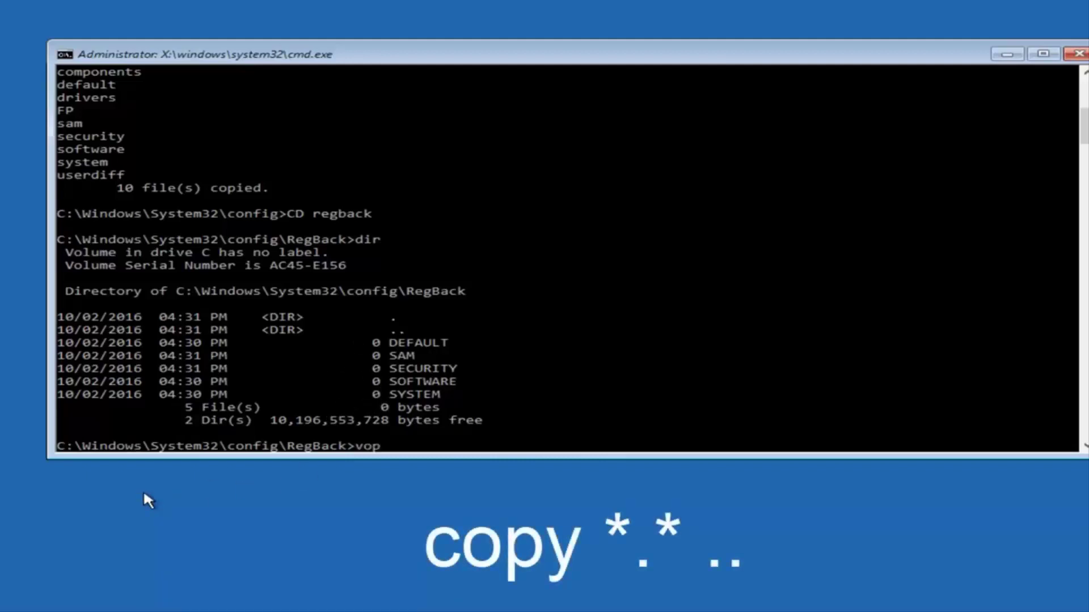
{"action": "key", "text": "BackSpace"}
{"action": "key", "text": "BackSpace"}
{"action": "type", "text": "copy *.* .."}
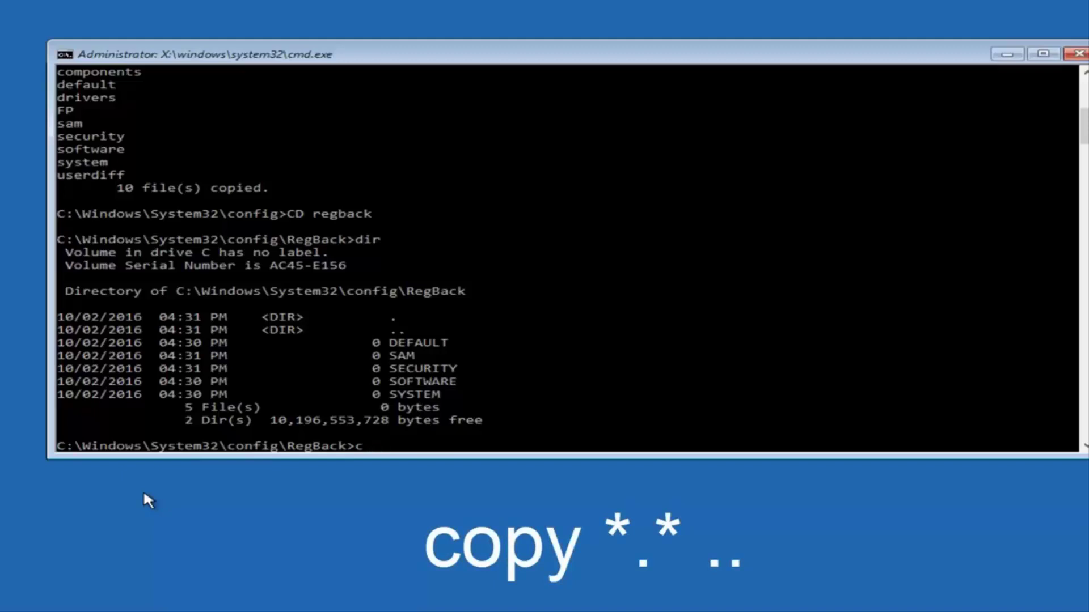
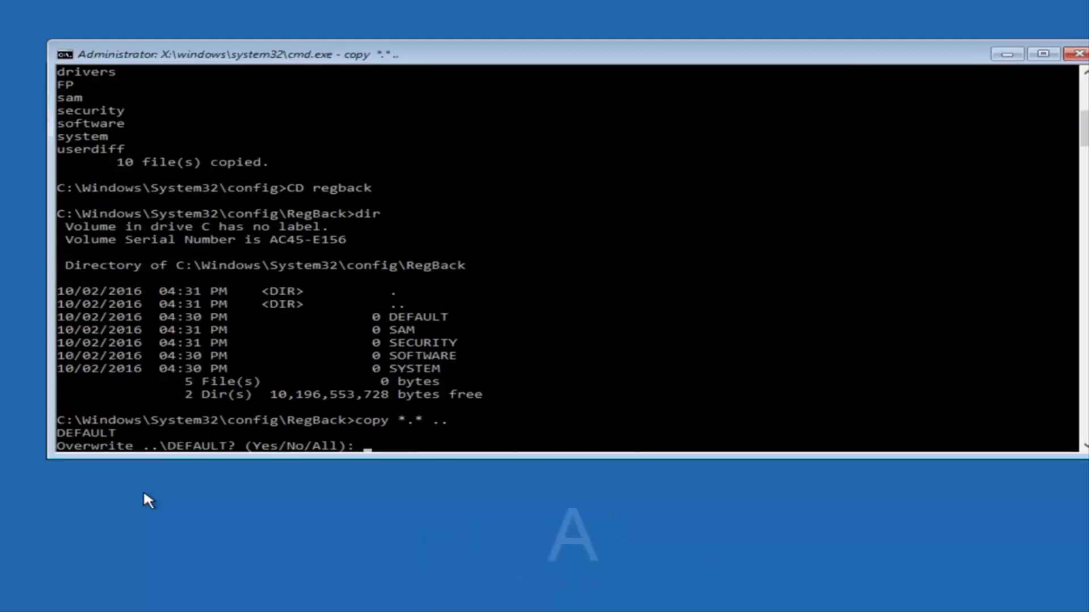
{"action": "type", "text": "A"}
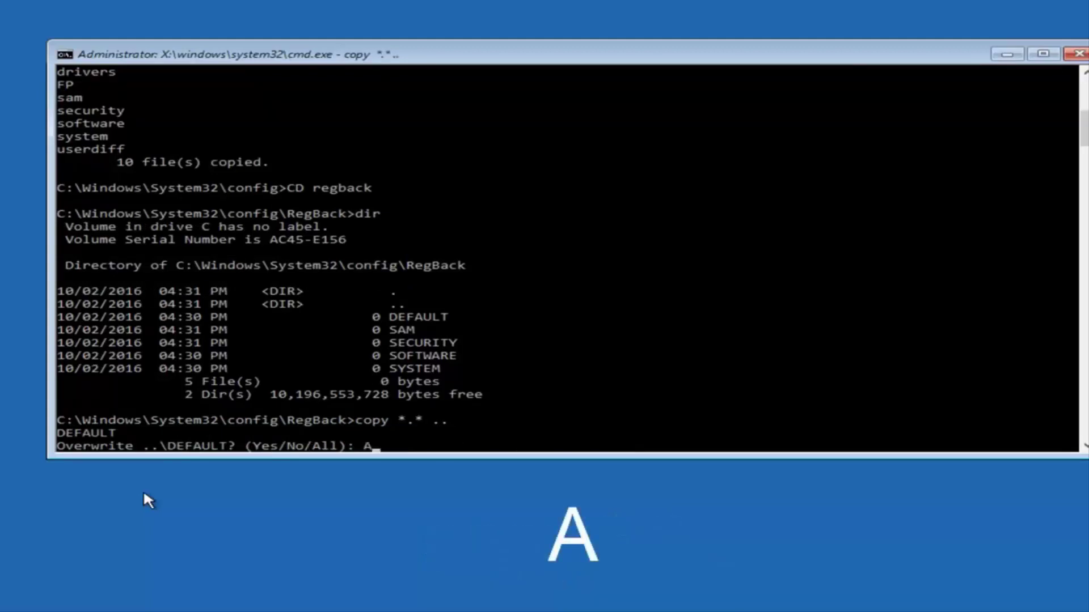
{"action": "key", "text": "Return"}
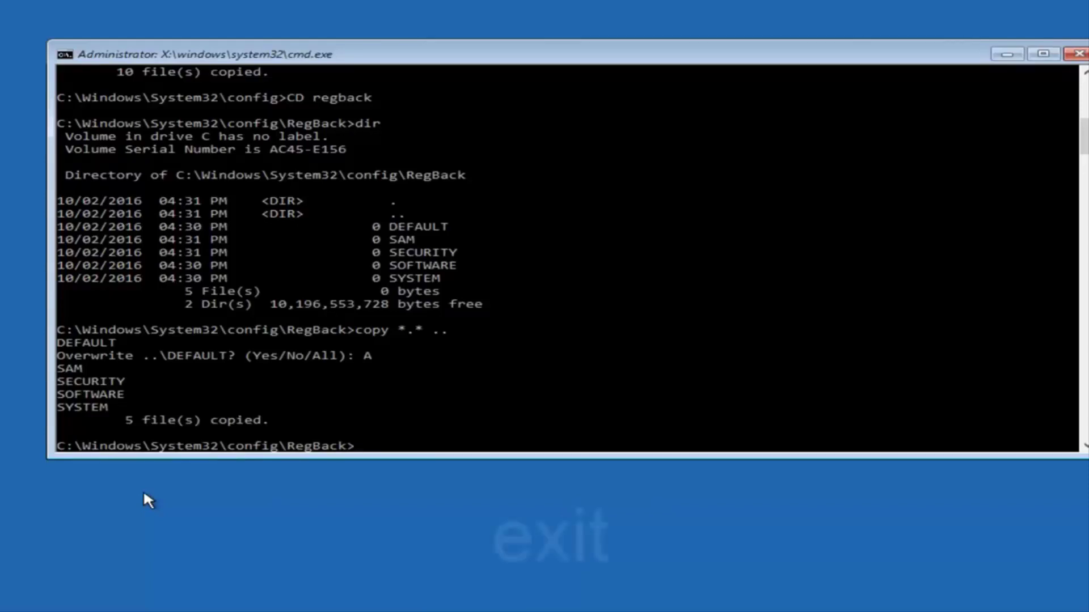
{"action": "type", "text": "exit"}
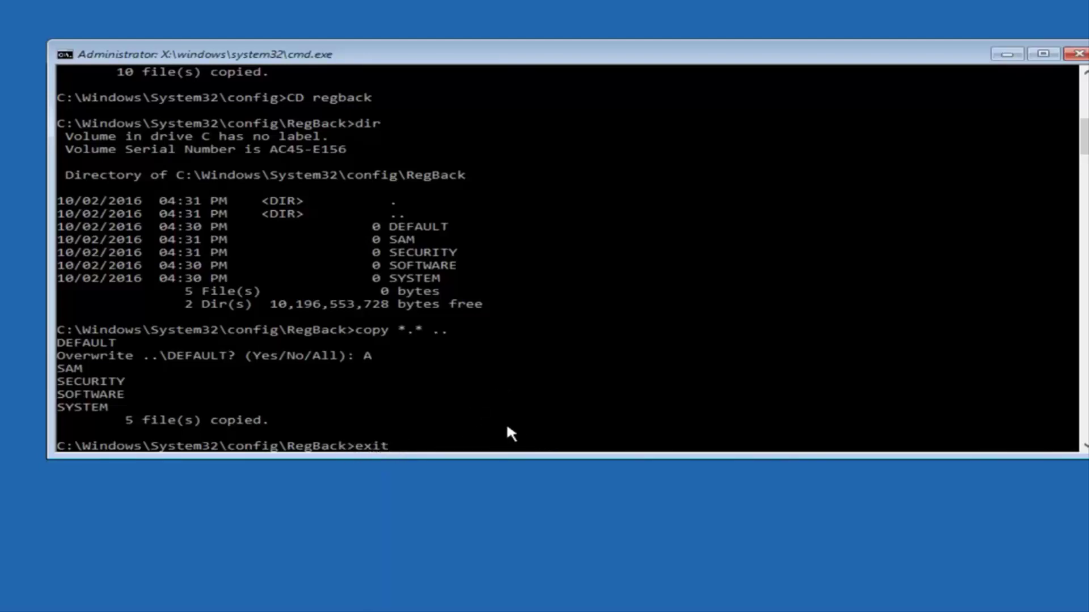
{"action": "key", "text": "Return"}
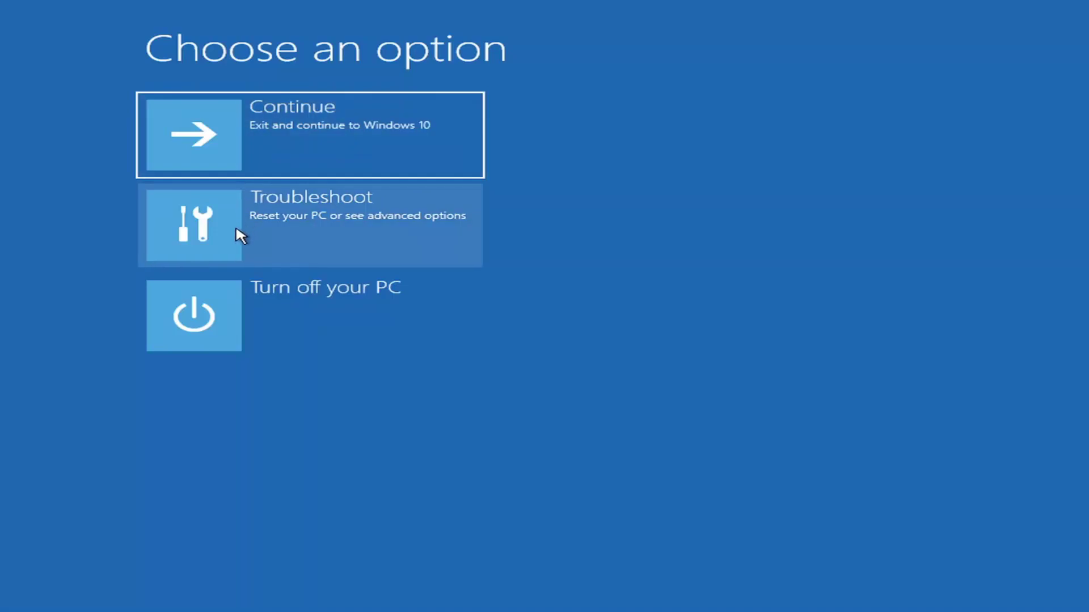
- Reset this PC with the Keep my files and Local reinstall options
{"action": "left_click", "coordinate": [269, 227]}
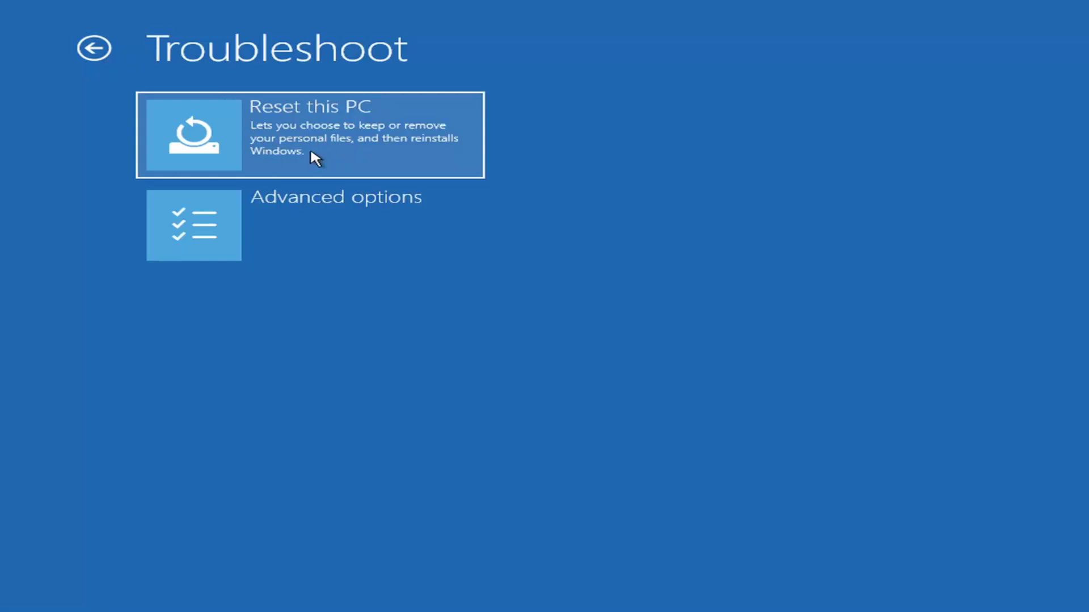
{"action": "left_click", "coordinate": [271, 132]}
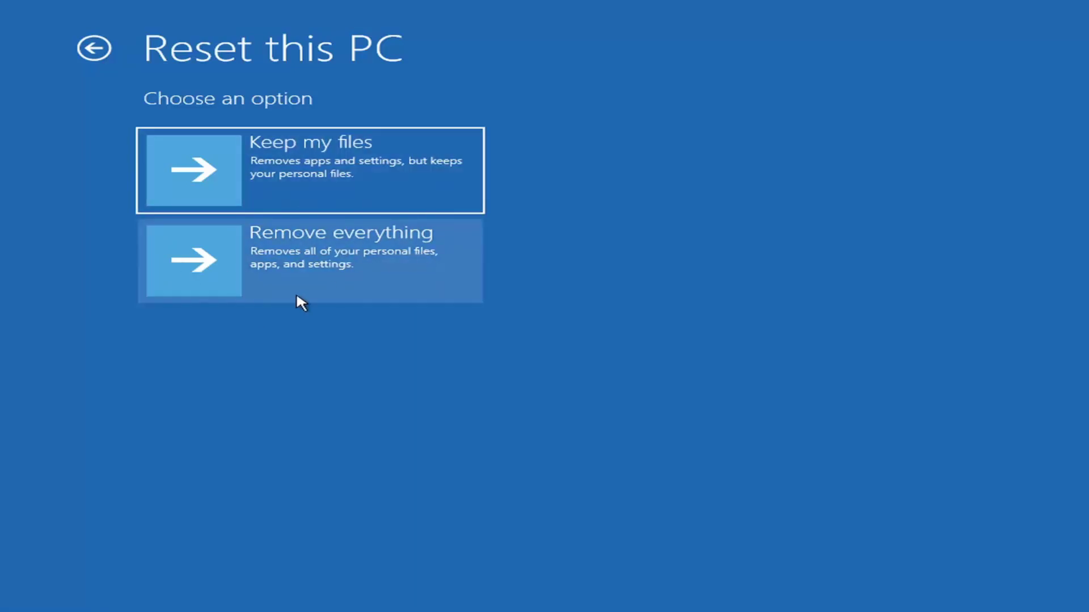
{"action": "left_click", "coordinate": [246, 147]}
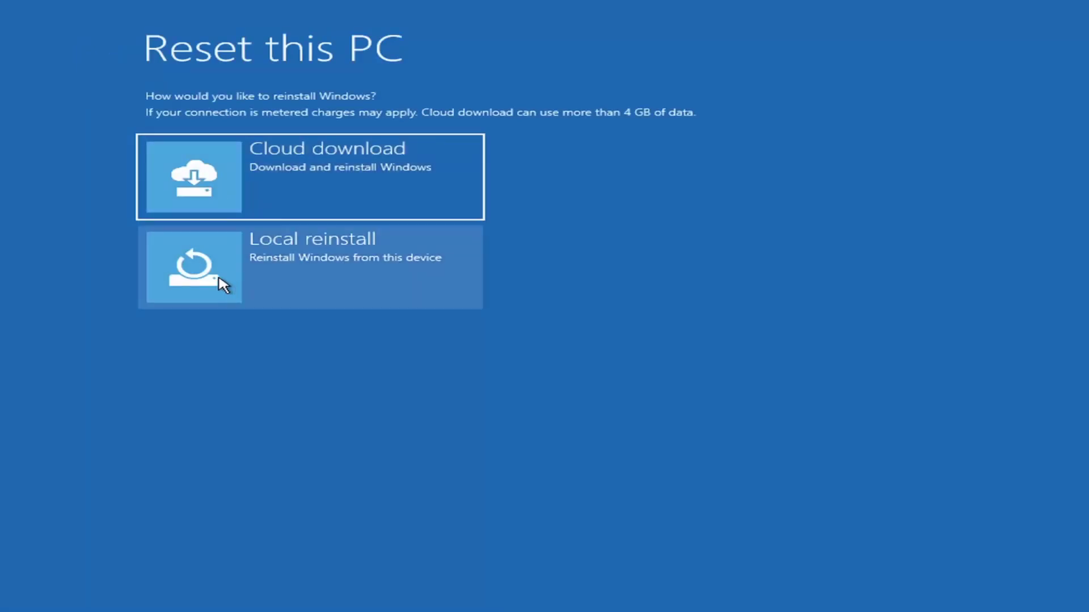
{"action": "left_click", "coordinate": [287, 270]}
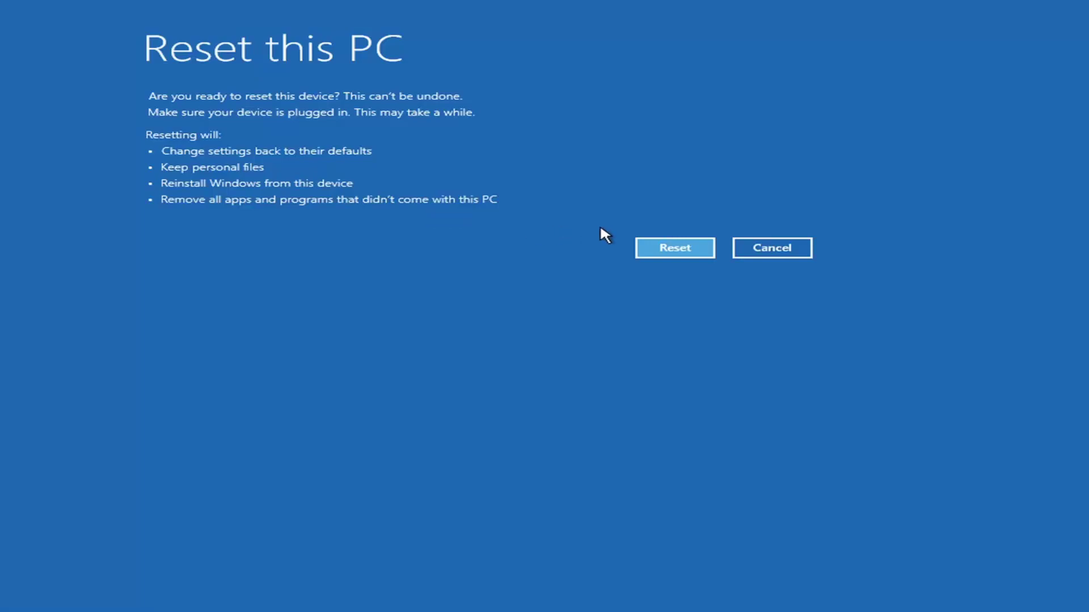
{"action": "left_click", "coordinate": [675, 250]}
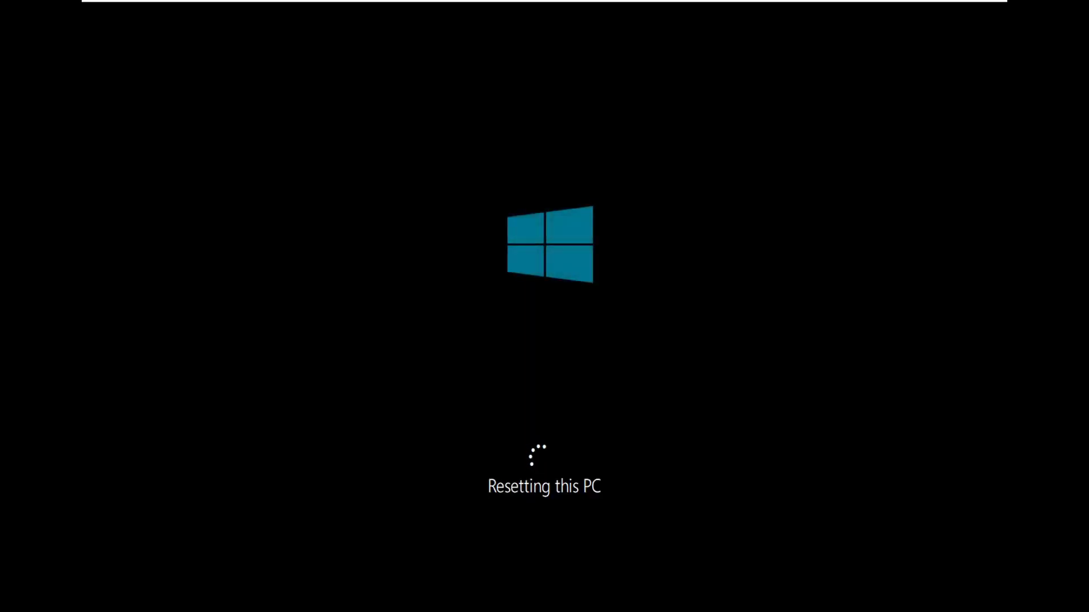